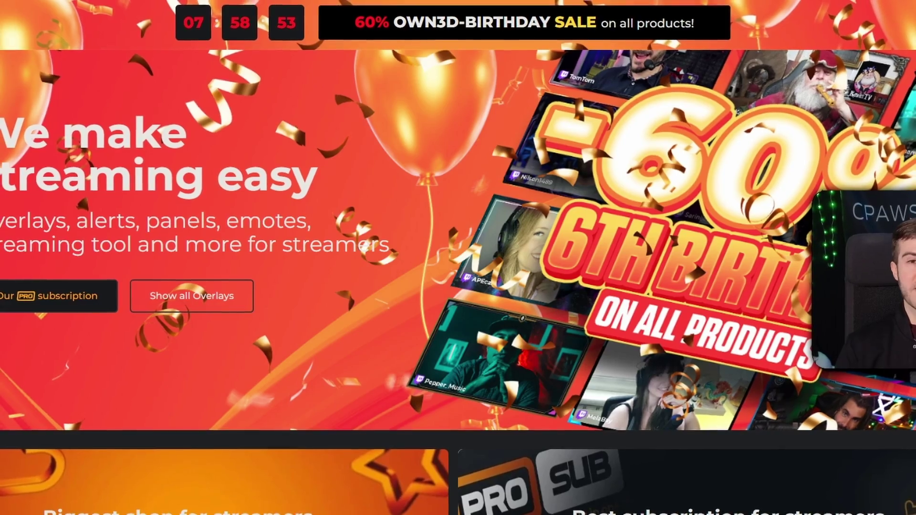
Step: Scroll the OWN3D shop and open the DarkMode Stream Overlay Template Package page
{"action": "scroll", "coordinate": [437, 203], "scroll_direction": "down", "scroll_amount": 15}
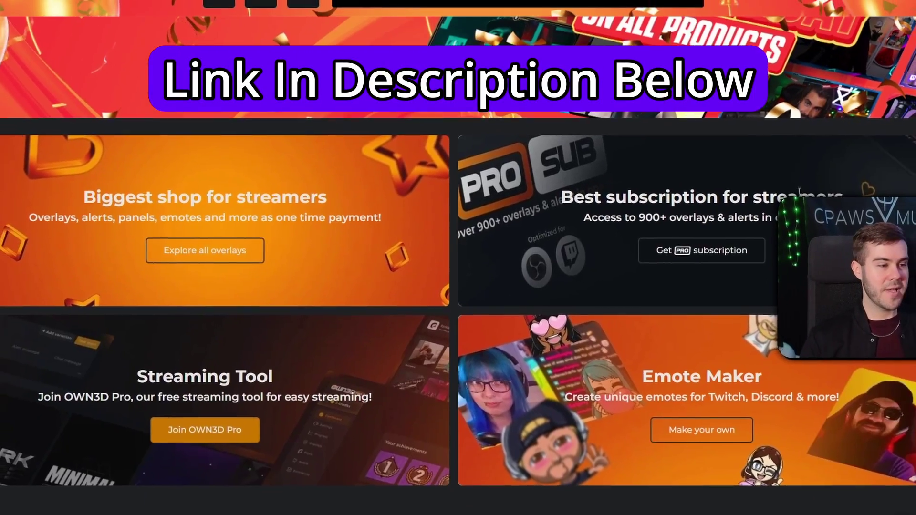
{"action": "scroll", "coordinate": [405, 258], "scroll_direction": "down", "scroll_amount": 4}
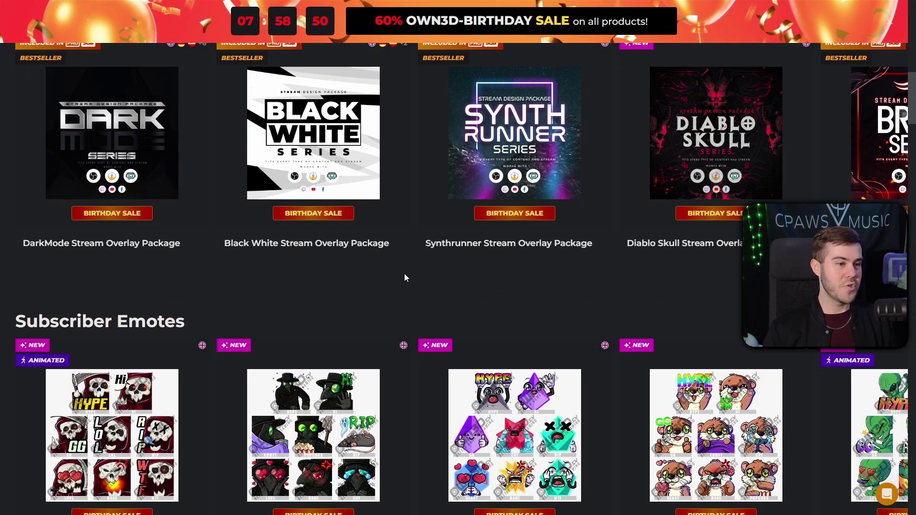
{"action": "scroll", "coordinate": [406, 276], "scroll_direction": "up", "scroll_amount": 3}
{"action": "scroll", "coordinate": [407, 278], "scroll_direction": "down", "scroll_amount": 9}
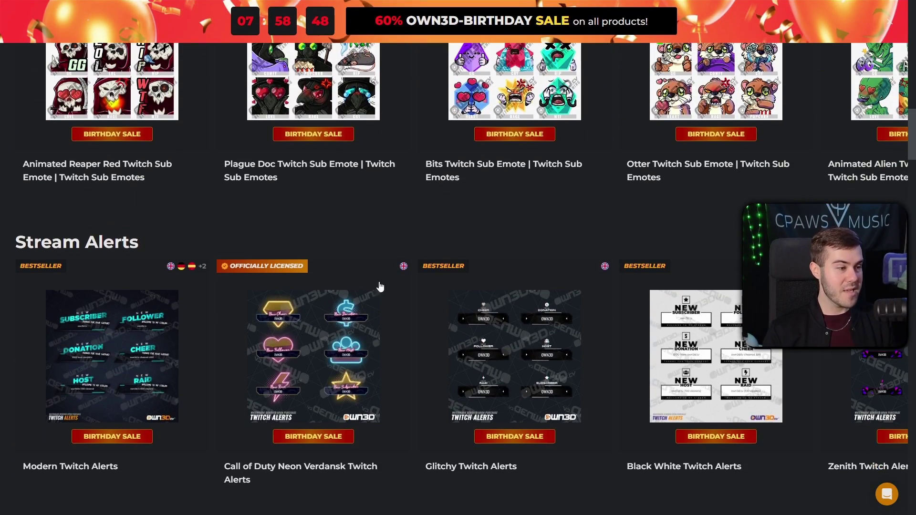
{"action": "scroll", "coordinate": [409, 251], "scroll_direction": "up", "scroll_amount": 10}
{"action": "scroll", "coordinate": [415, 229], "scroll_direction": "up", "scroll_amount": 1}
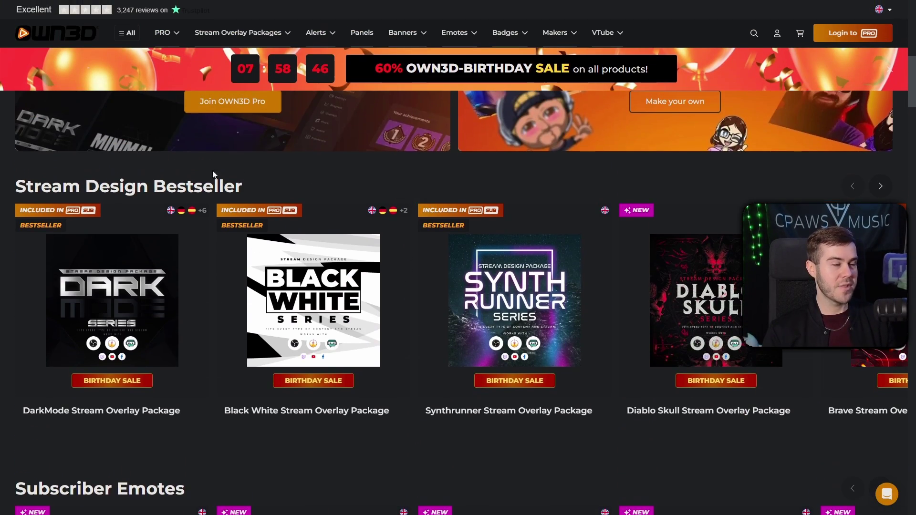
{"action": "left_click", "coordinate": [108, 304]}
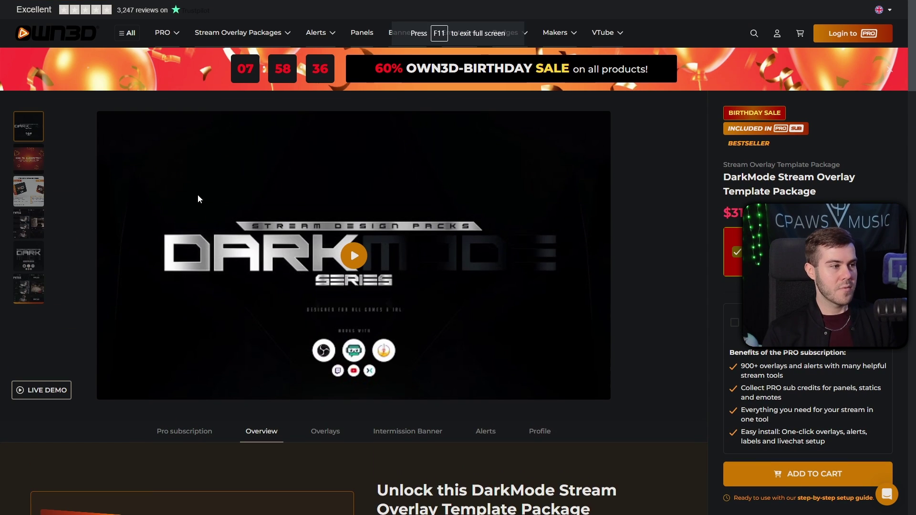
Step: Play the package's overlay preview video full screen and restart it from the beginning
{"action": "left_click", "coordinate": [36, 224]}
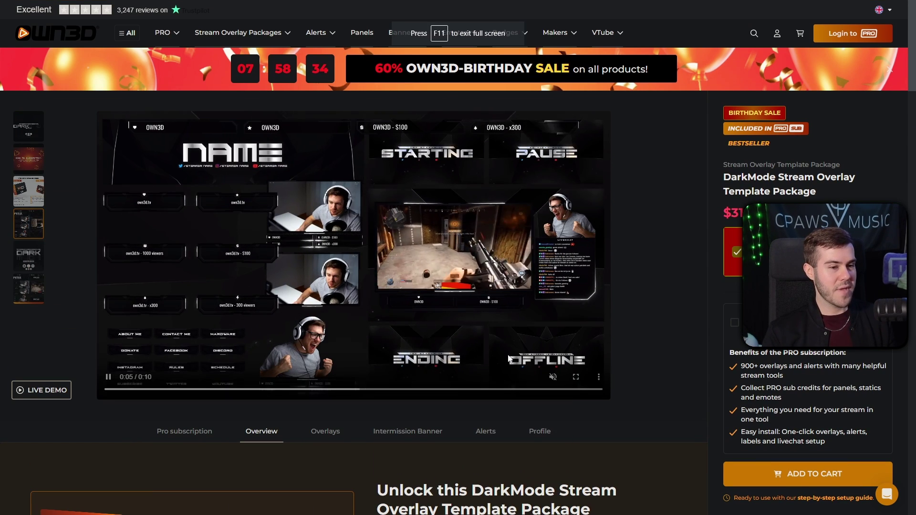
{"action": "left_click", "coordinate": [575, 376]}
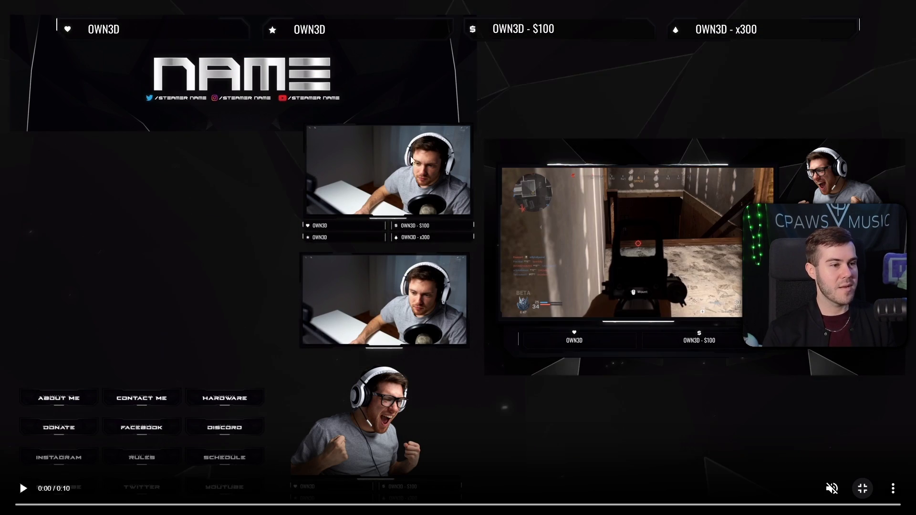
{"action": "left_click", "coordinate": [412, 160]}
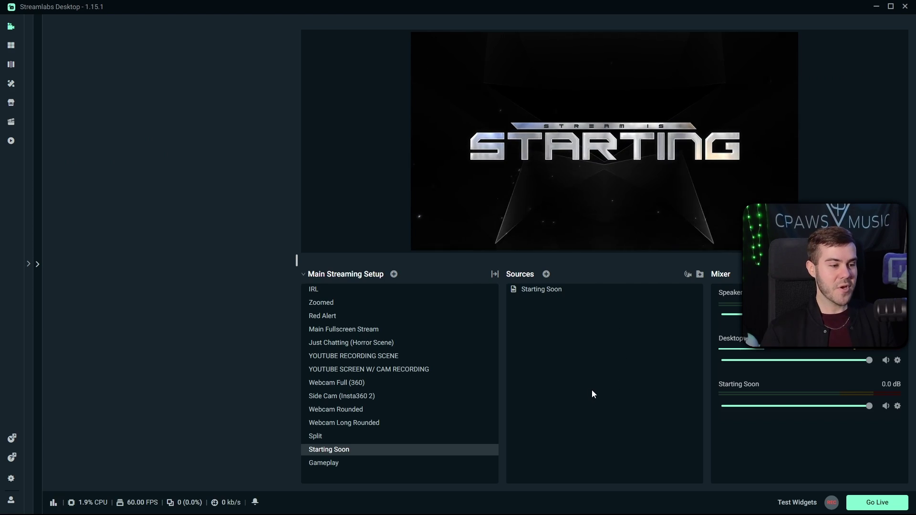
Step: Switch to the Gameplay scene and select Screen Capture, Webcam (Tiny2) and OWN3D Webcam Overlay in turn
{"action": "left_click", "coordinate": [336, 463]}
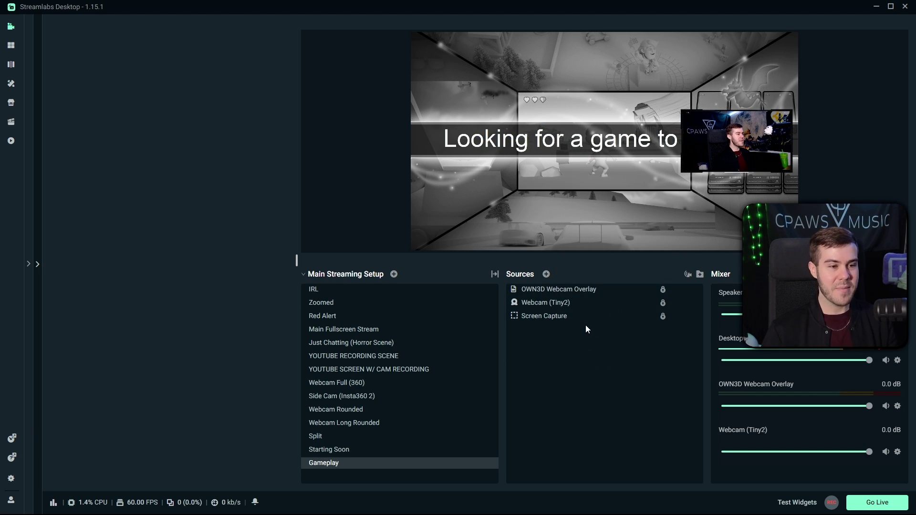
{"action": "left_click", "coordinate": [540, 320]}
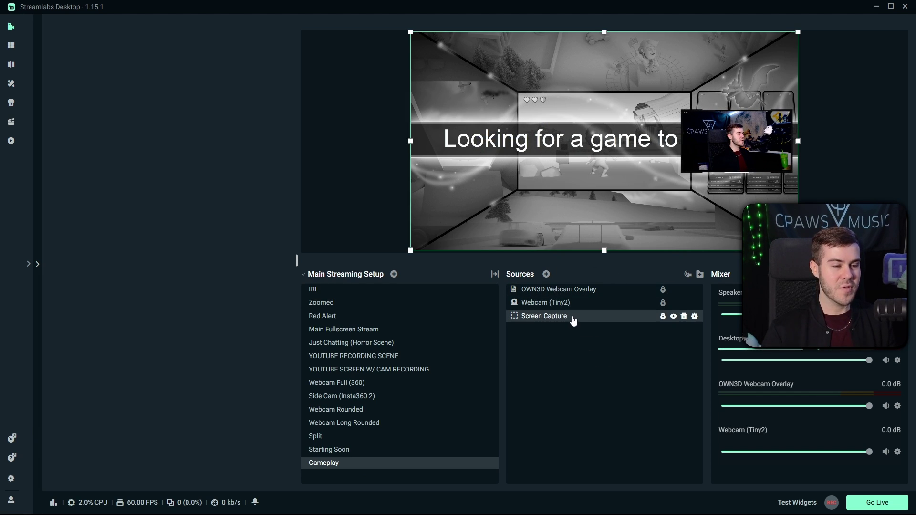
{"action": "left_click", "coordinate": [570, 308]}
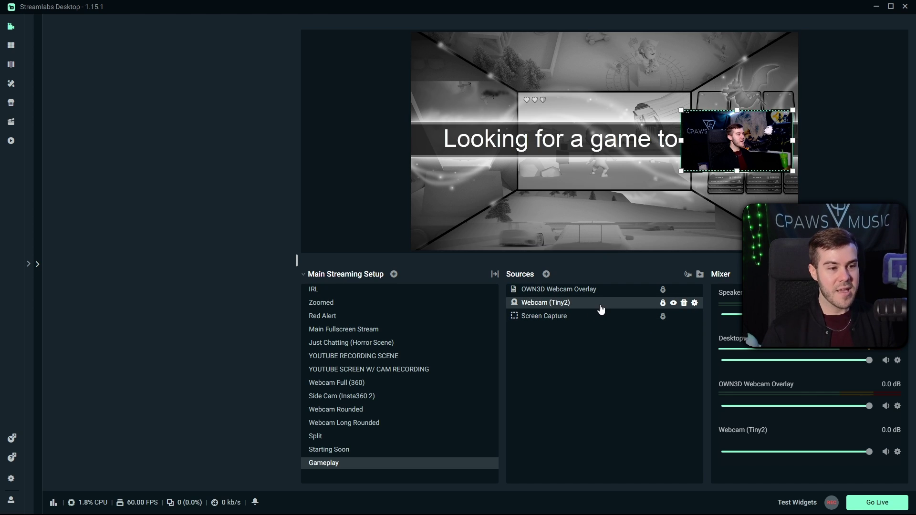
{"action": "left_click", "coordinate": [562, 294]}
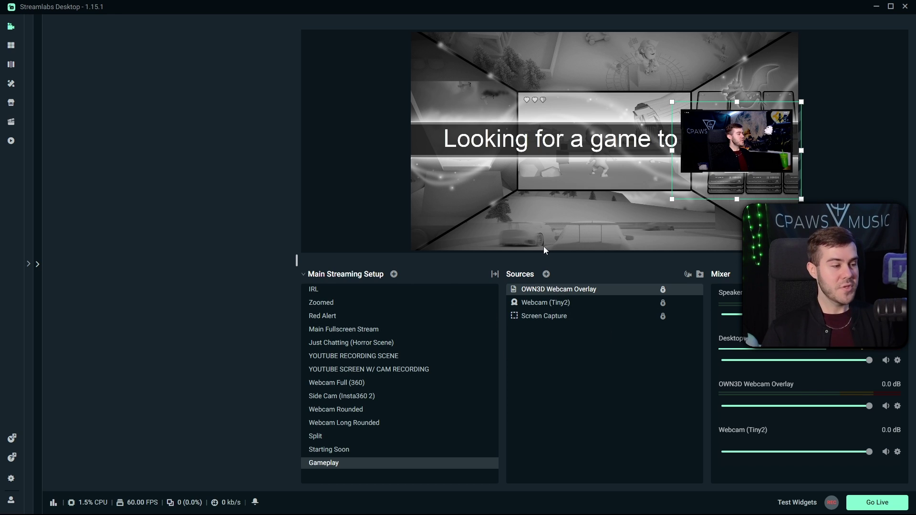
Step: In Settings > Stream, scroll through the Twitch, YouTube and custom Kick destinations
{"action": "left_click", "coordinate": [11, 479]}
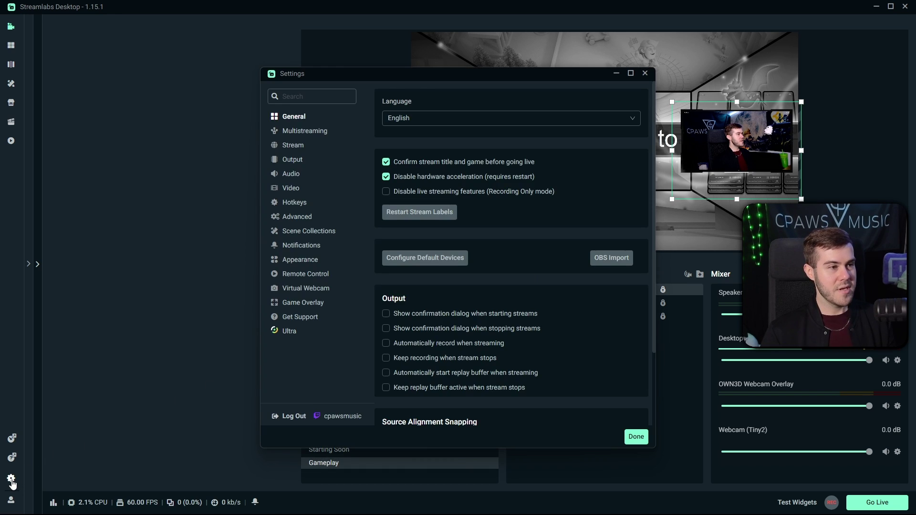
{"action": "left_click", "coordinate": [307, 148]}
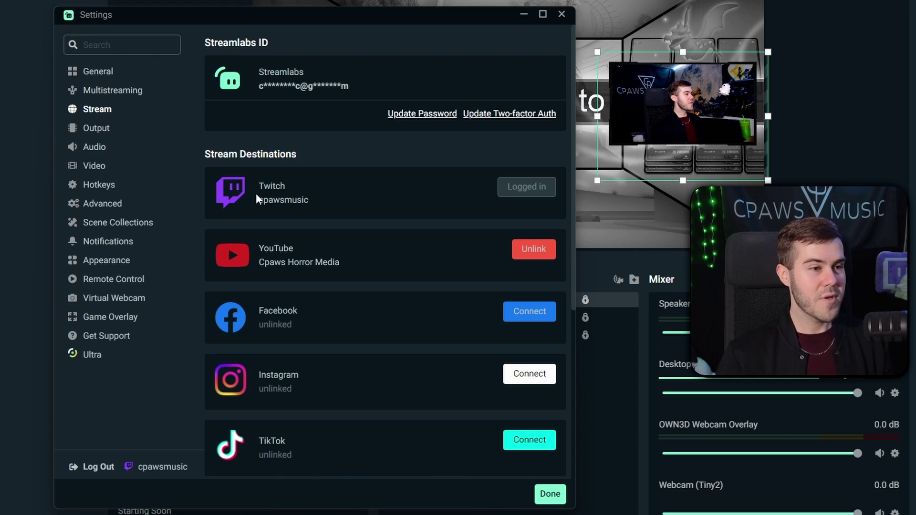
{"action": "scroll", "coordinate": [351, 342], "scroll_direction": "down", "scroll_amount": 5}
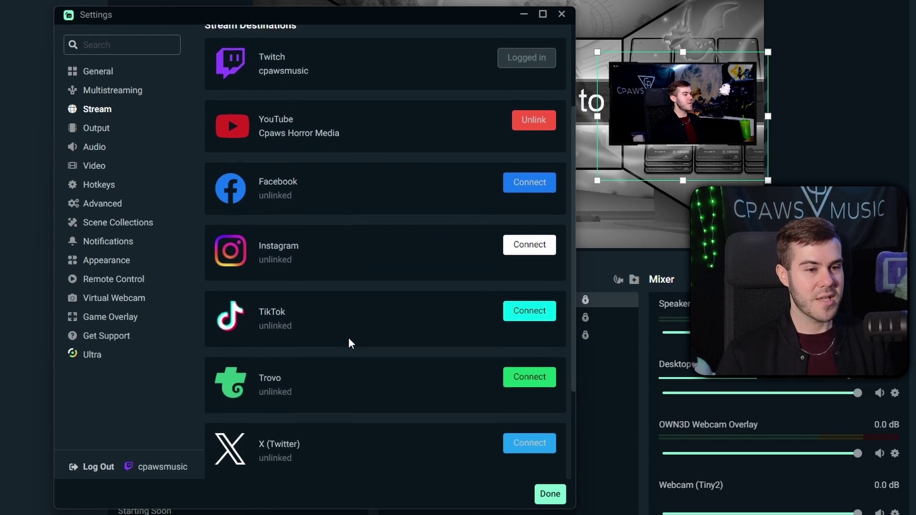
{"action": "scroll", "coordinate": [351, 355], "scroll_direction": "up", "scroll_amount": 5}
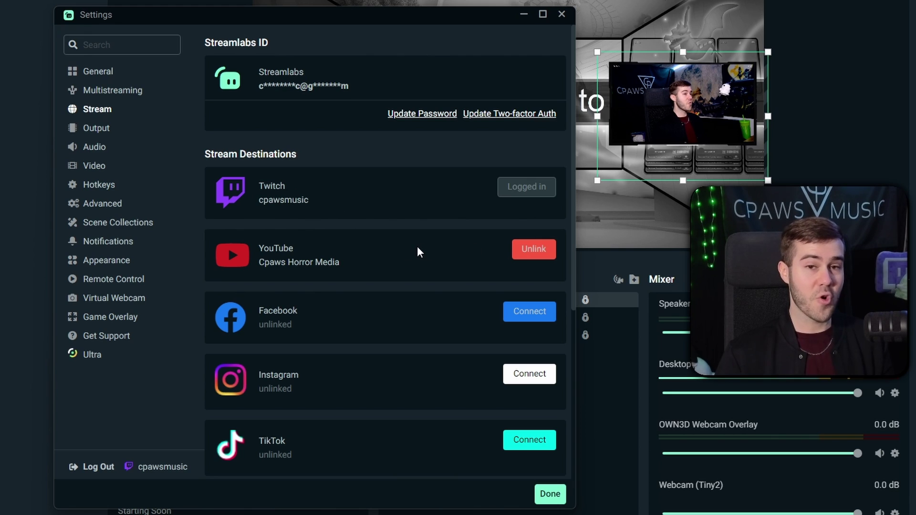
{"action": "scroll", "coordinate": [315, 172], "scroll_direction": "down", "scroll_amount": 2}
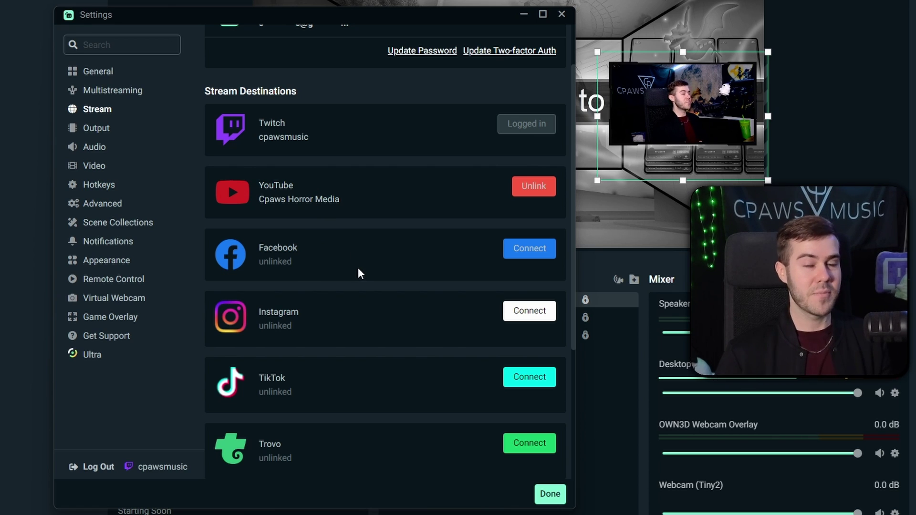
{"action": "scroll", "coordinate": [356, 274], "scroll_direction": "up", "scroll_amount": 2}
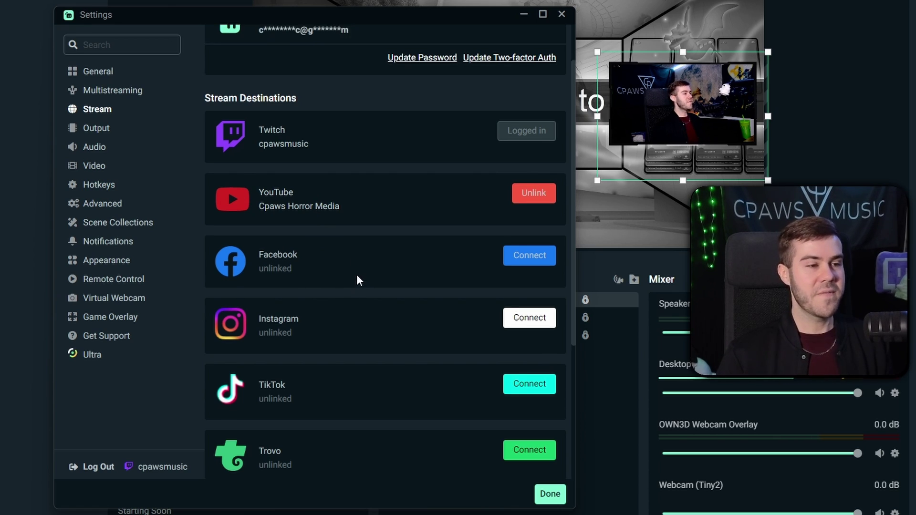
{"action": "scroll", "coordinate": [256, 125], "scroll_direction": "down", "scroll_amount": 6}
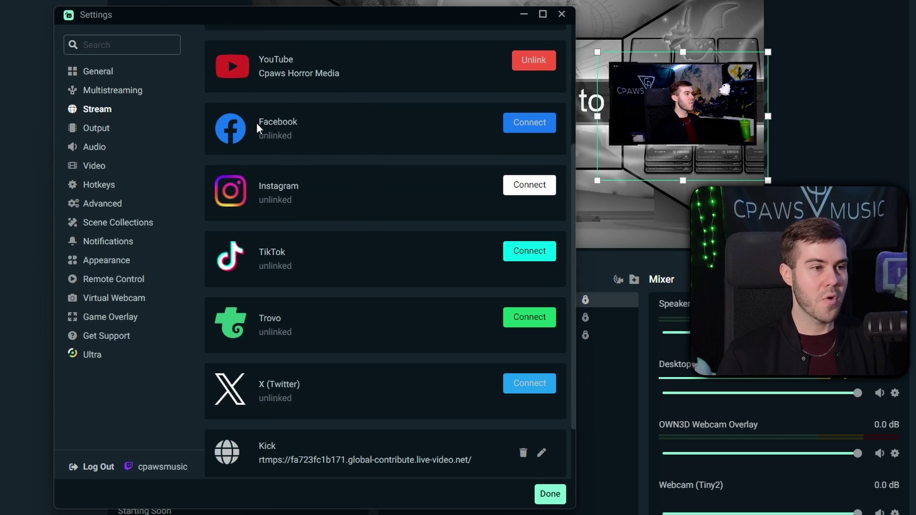
{"action": "scroll", "coordinate": [348, 355], "scroll_direction": "up", "scroll_amount": 6}
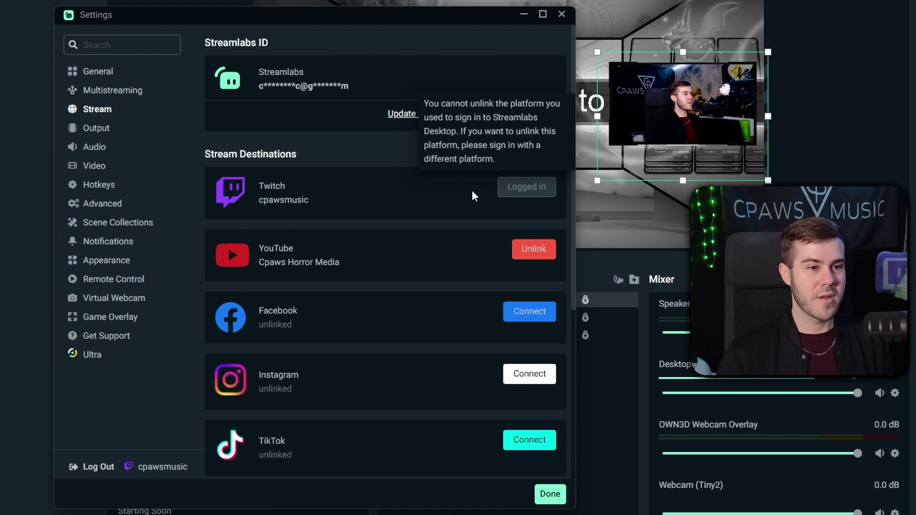
{"action": "scroll", "coordinate": [426, 209], "scroll_direction": "down", "scroll_amount": 1}
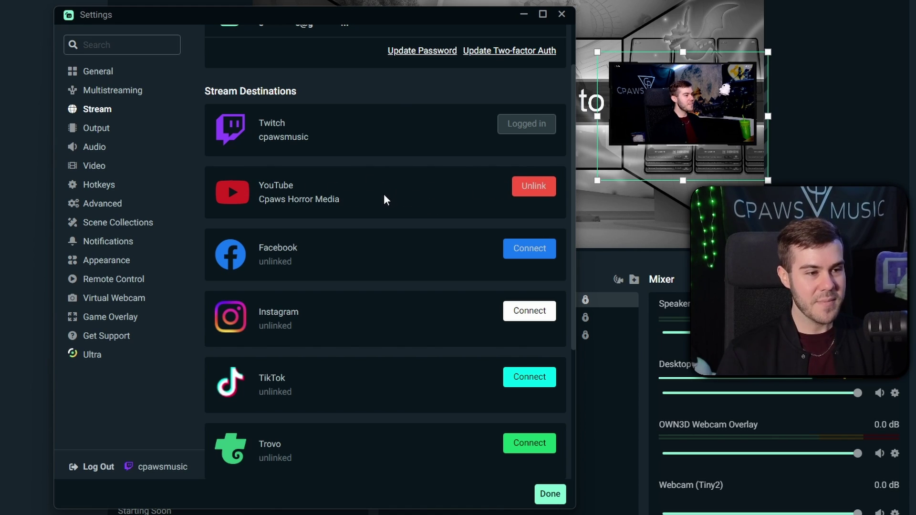
{"action": "scroll", "coordinate": [358, 297], "scroll_direction": "down", "scroll_amount": 4}
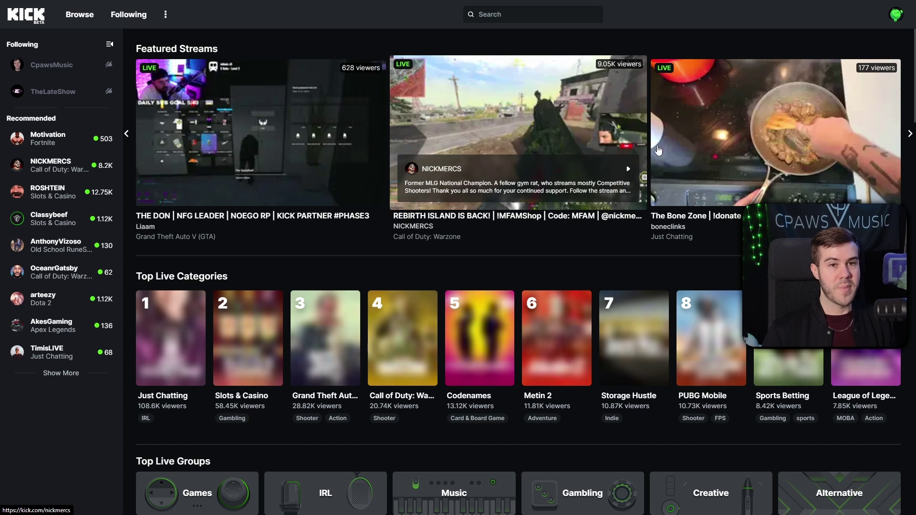
Step: Open Kick's Creator Dashboard > Settings > Stream Key page showing the RTMPS stream URL and key
{"action": "left_click", "coordinate": [896, 15]}
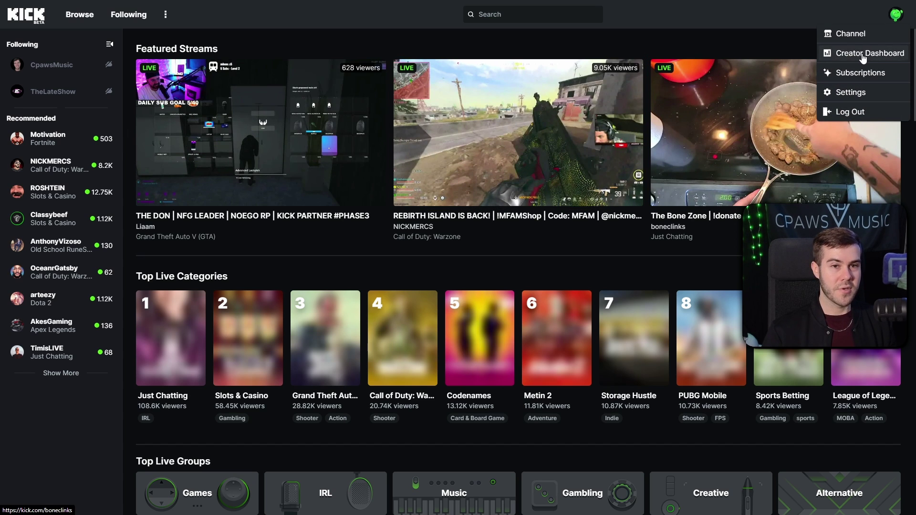
{"action": "left_click", "coordinate": [863, 56]}
{"action": "left_click", "coordinate": [72, 182]}
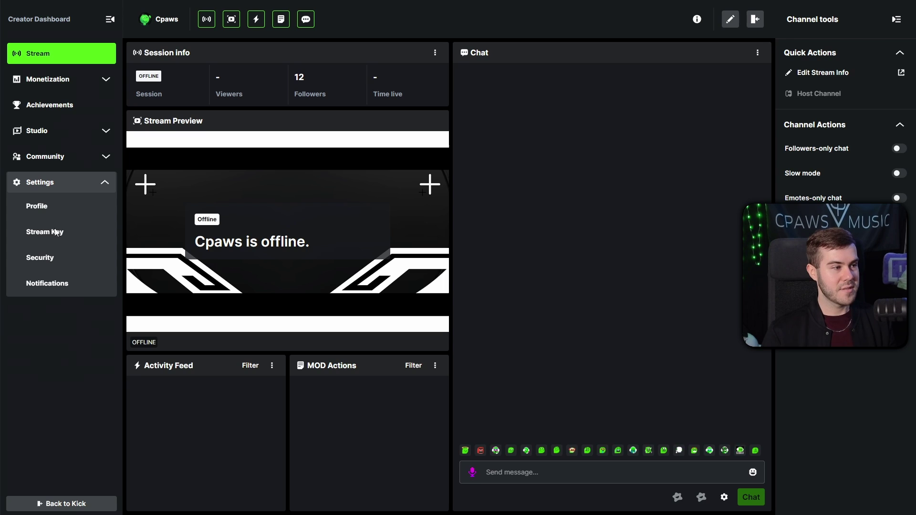
{"action": "left_click", "coordinate": [54, 234]}
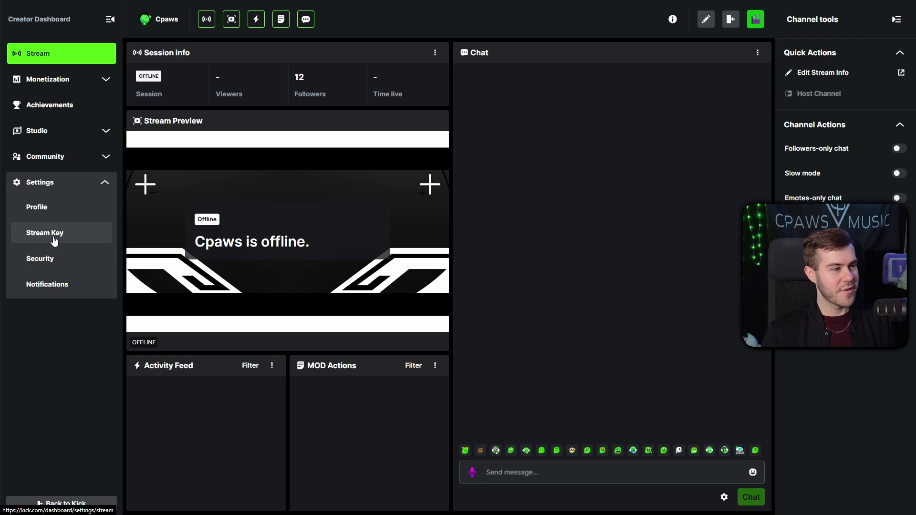
{"action": "left_click", "coordinate": [52, 239]}
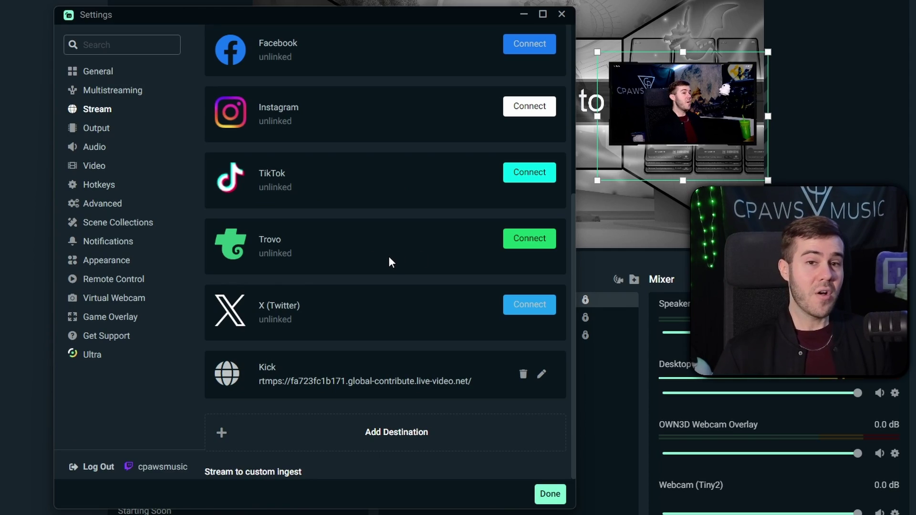
Step: Review Output's Recording and 6000-kbps CBR NVENC Streaming tabs, then show Video settings (1920x1080, 60 FPS)
{"action": "scroll", "coordinate": [390, 261], "scroll_direction": "up", "scroll_amount": 5}
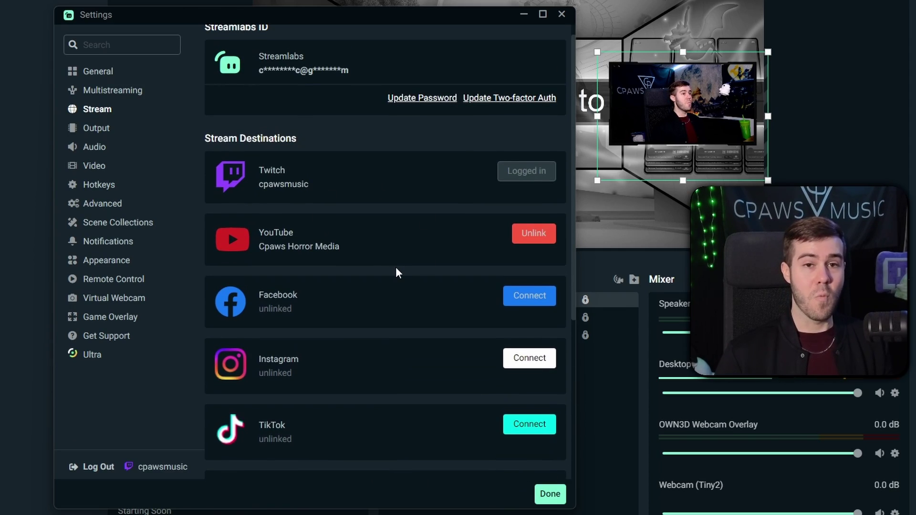
{"action": "scroll", "coordinate": [396, 268], "scroll_direction": "up", "scroll_amount": 1}
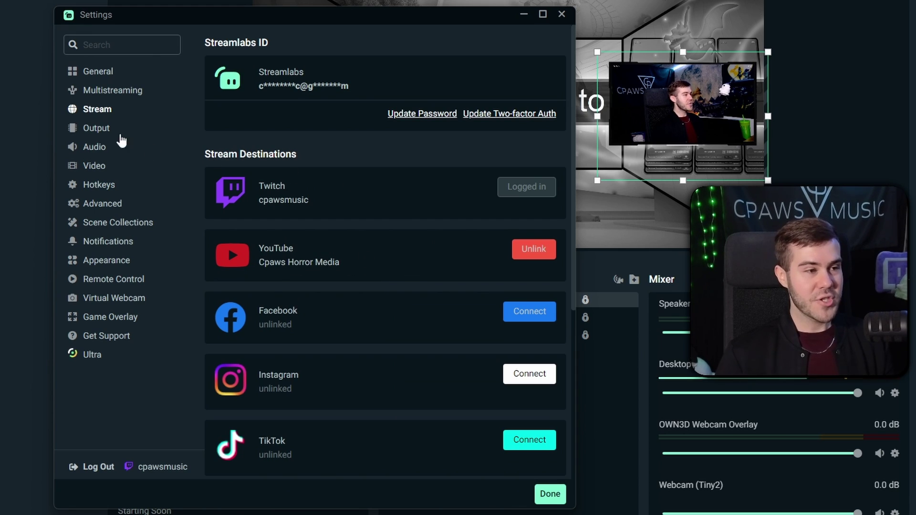
{"action": "left_click", "coordinate": [97, 128]}
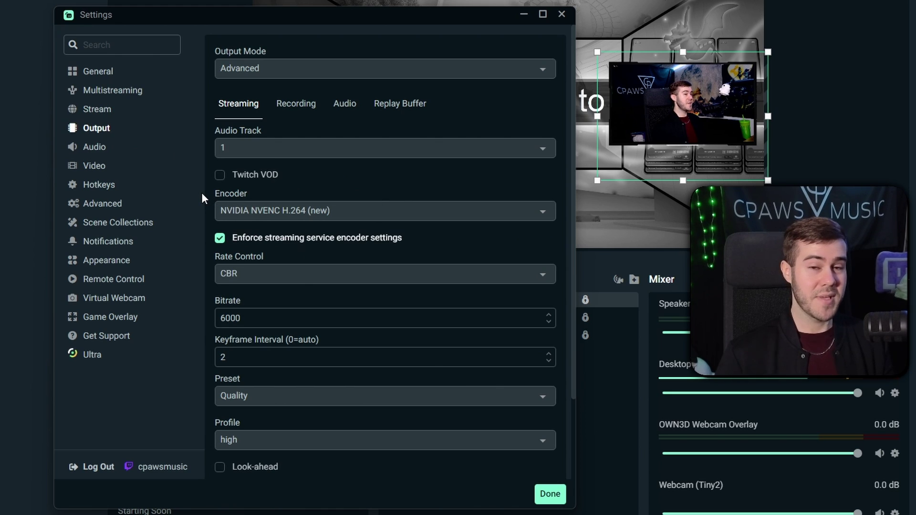
{"action": "scroll", "coordinate": [217, 221], "scroll_direction": "down", "scroll_amount": 2}
{"action": "scroll", "coordinate": [219, 288], "scroll_direction": "up", "scroll_amount": 2}
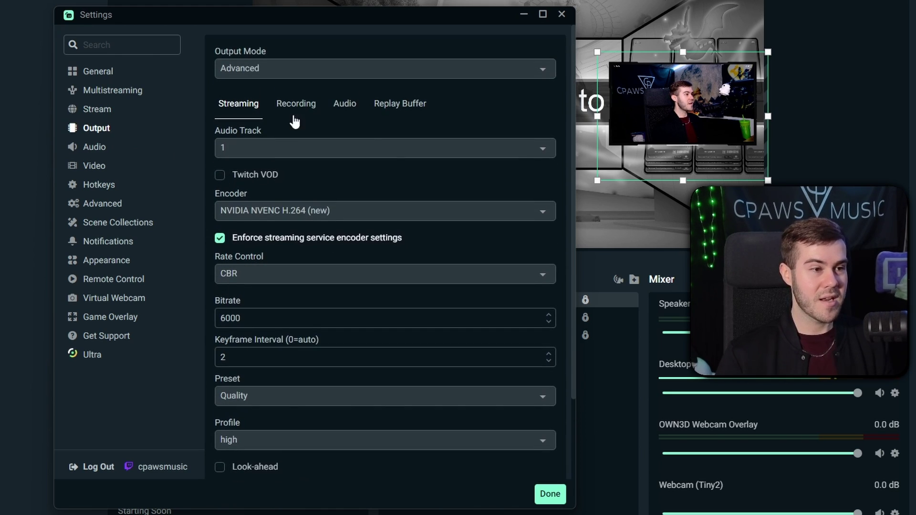
{"action": "left_click", "coordinate": [296, 104]}
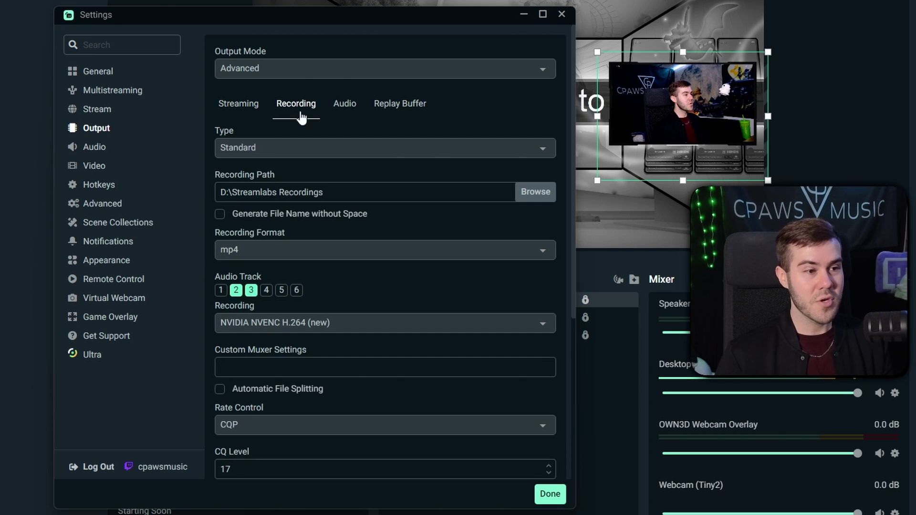
{"action": "left_click", "coordinate": [248, 111]}
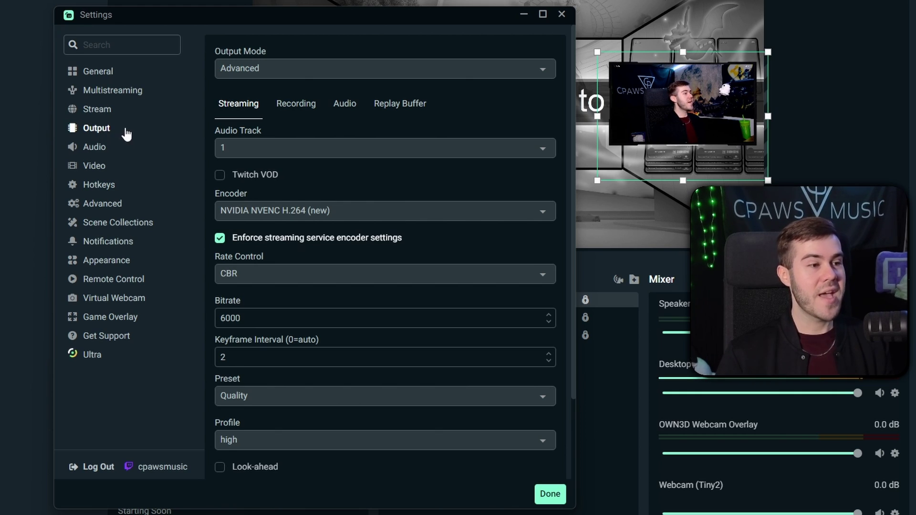
{"action": "left_click", "coordinate": [97, 168]}
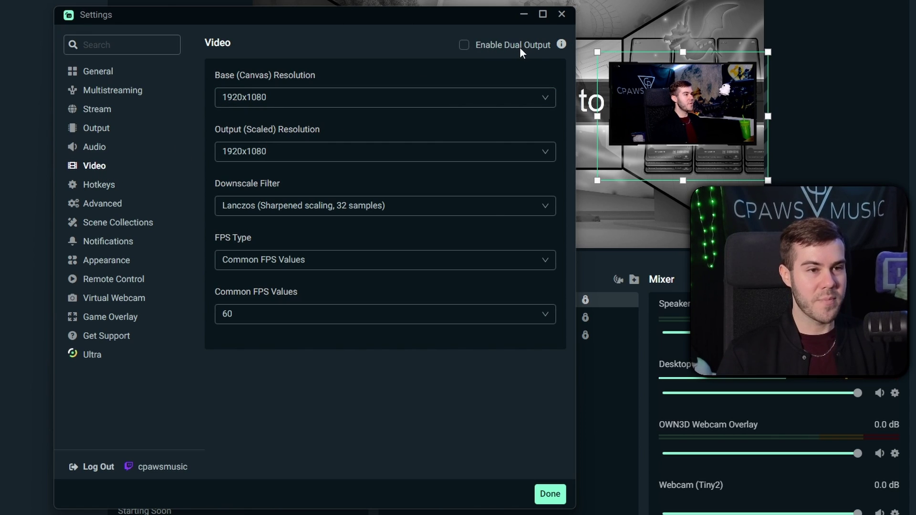
Step: Enable Dual Output and view the Vertical tab's 720x1280 canvas and output at 60 FPS
{"action": "left_click", "coordinate": [464, 45]}
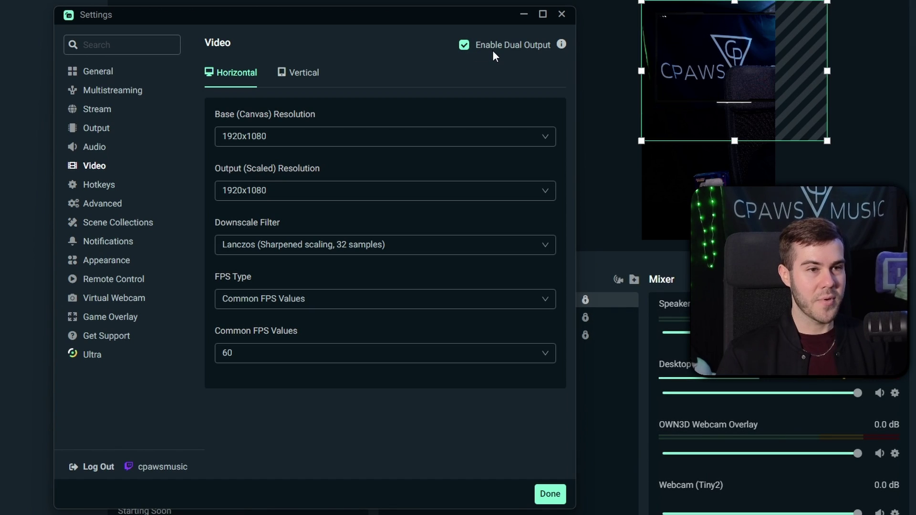
{"action": "left_click_drag", "start_coordinate": [448, 32], "coordinate": [441, 186]}
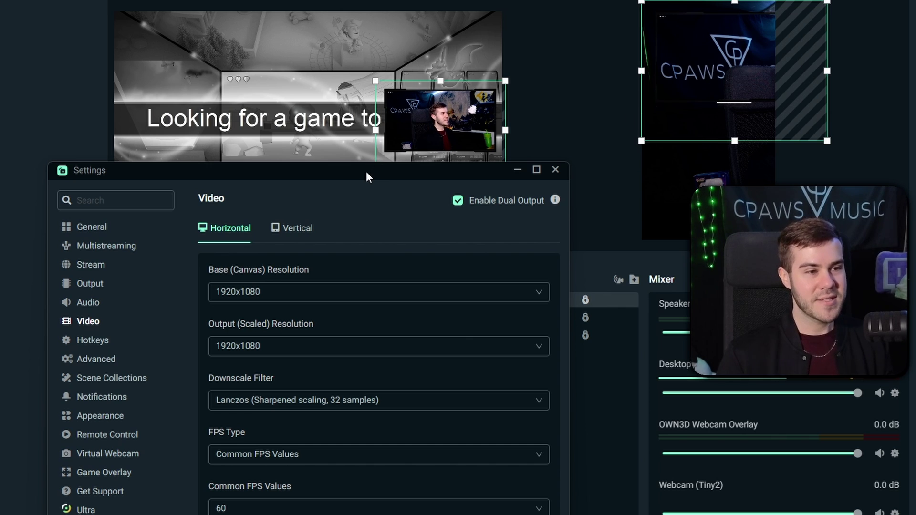
{"action": "left_click_drag", "start_coordinate": [365, 171], "coordinate": [407, 16]}
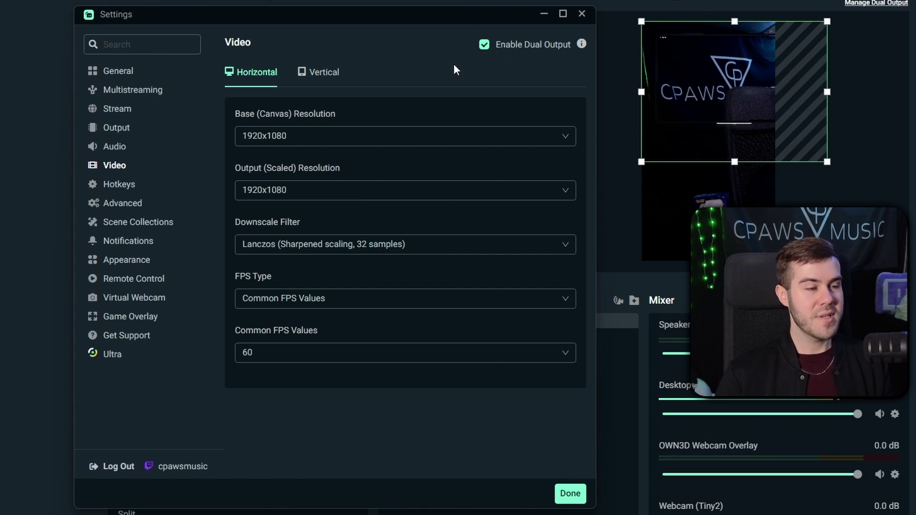
{"action": "left_click", "coordinate": [335, 74]}
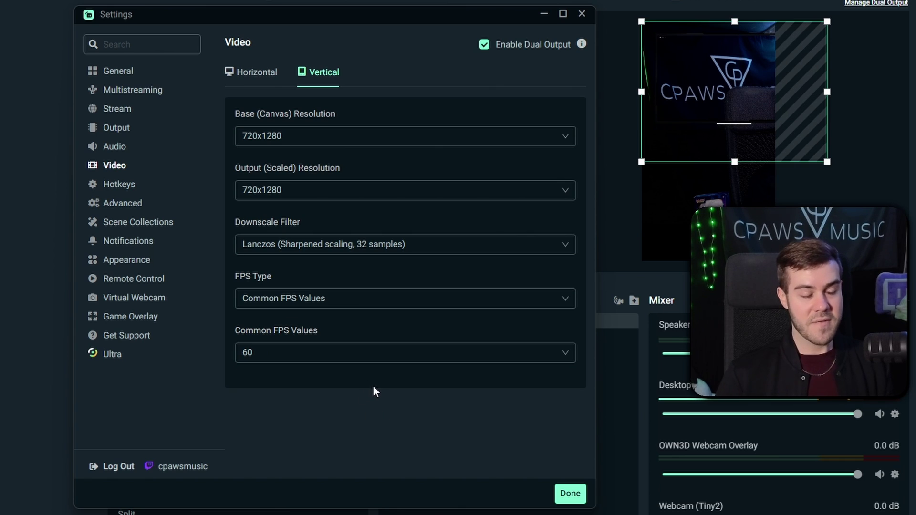
Step: Close Settings with Done to preview Gameplay in both Horizontal and Vertical Output
{"action": "left_click", "coordinate": [569, 493]}
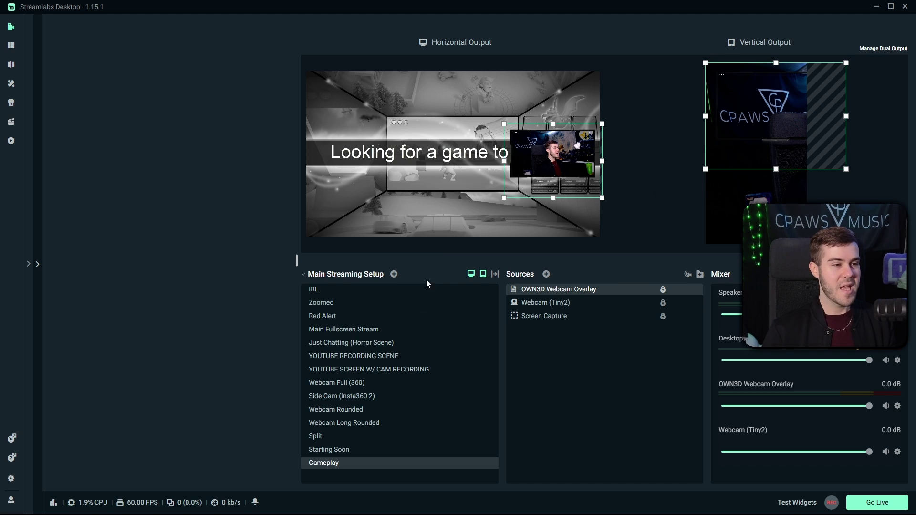
Step: Open the Layout Editor to view the Website element, Editor Display and selector panels
{"action": "left_click", "coordinate": [11, 45]}
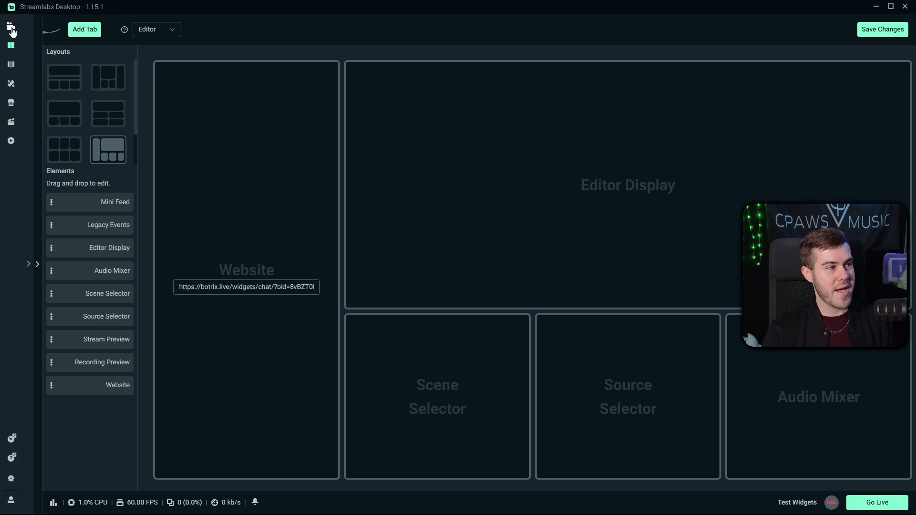
Step: Return to the Editor and hide the horizontal display so only Gameplay's Vertical Output shows
{"action": "left_click", "coordinate": [12, 32]}
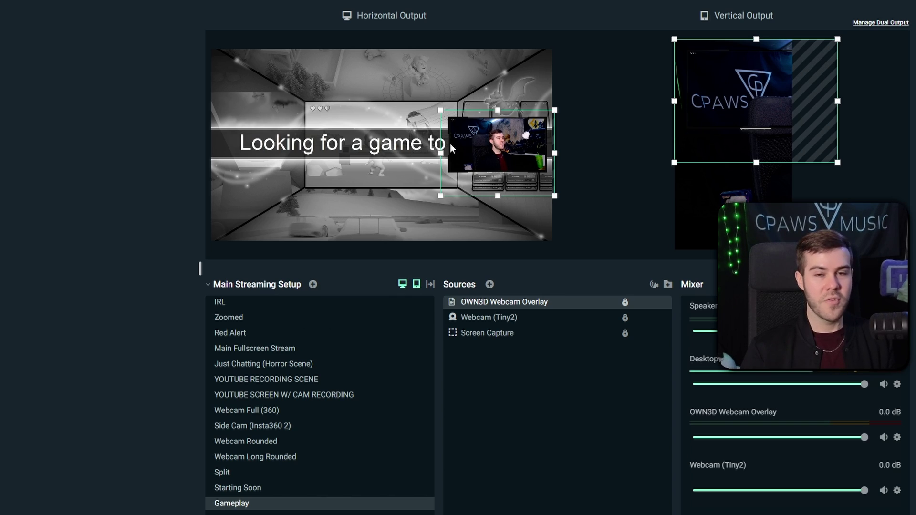
{"action": "left_click", "coordinate": [403, 287]}
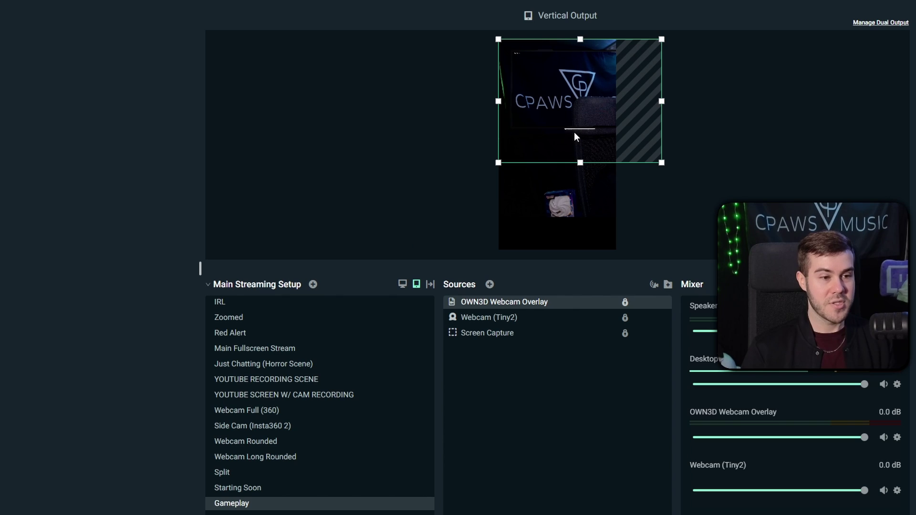
{"action": "mouse_move", "coordinate": [610, 311]}
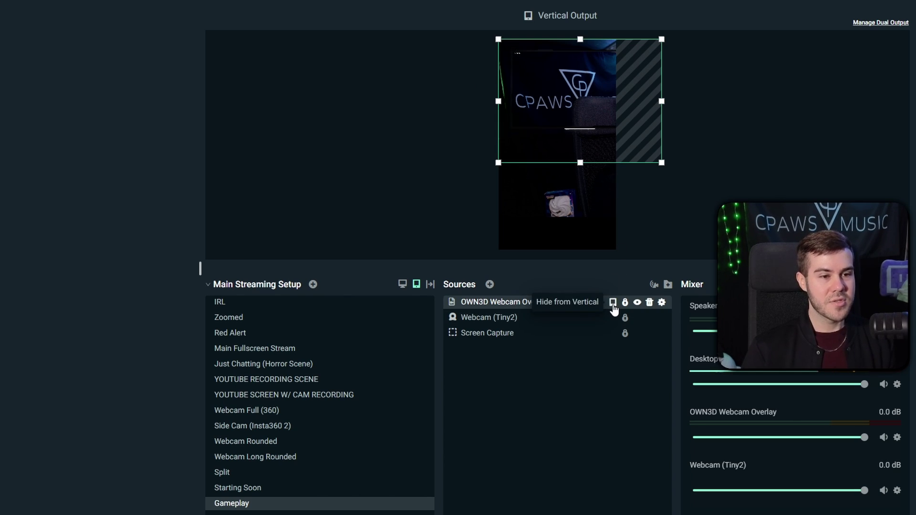
Step: Hide OWN3D Webcam Overlay from vertical, shrink Webcam (Tiny2) to the top and lock it
{"action": "left_click", "coordinate": [613, 303]}
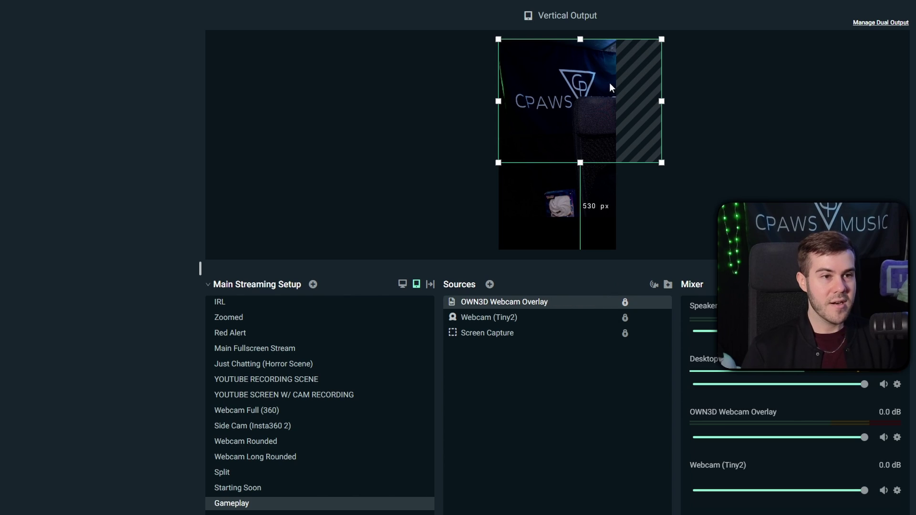
{"action": "left_click", "coordinate": [531, 323]}
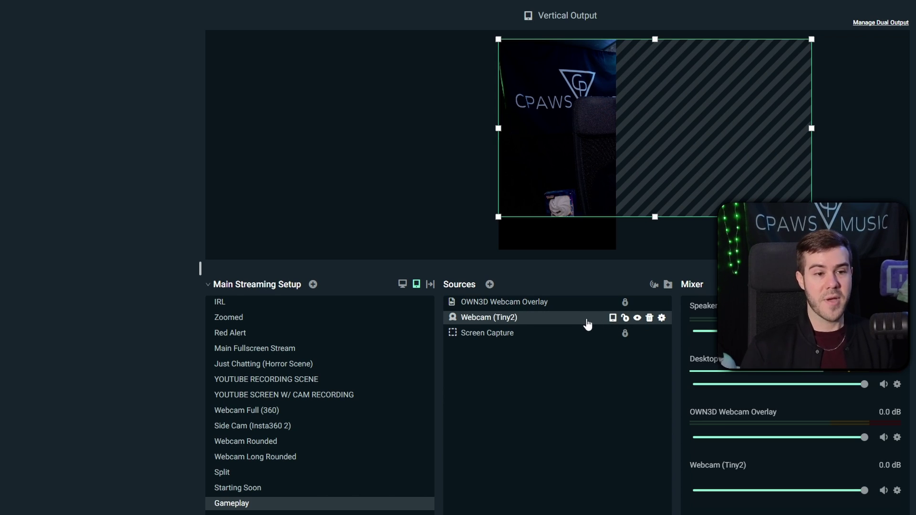
{"action": "left_click_drag", "start_coordinate": [546, 165], "coordinate": [620, 149]}
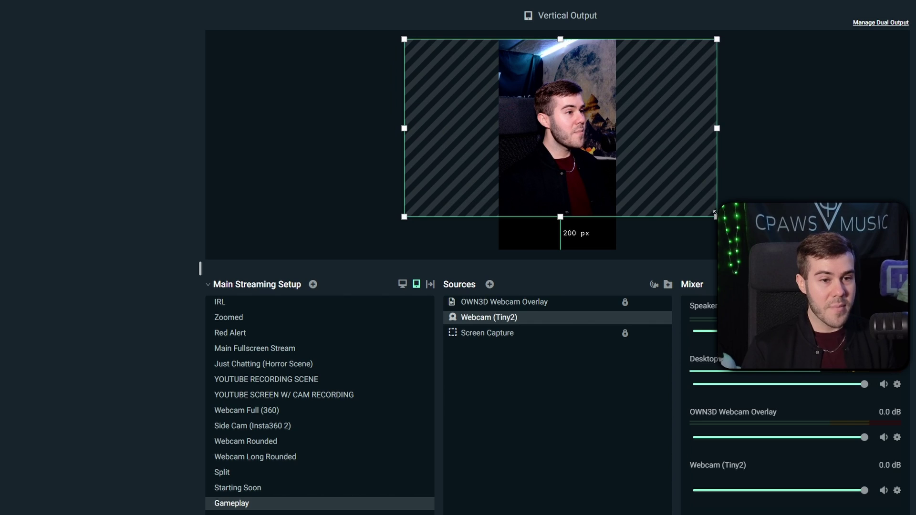
{"action": "left_click_drag", "start_coordinate": [713, 213], "coordinate": [561, 128]}
{"action": "left_click_drag", "start_coordinate": [526, 109], "coordinate": [596, 95]}
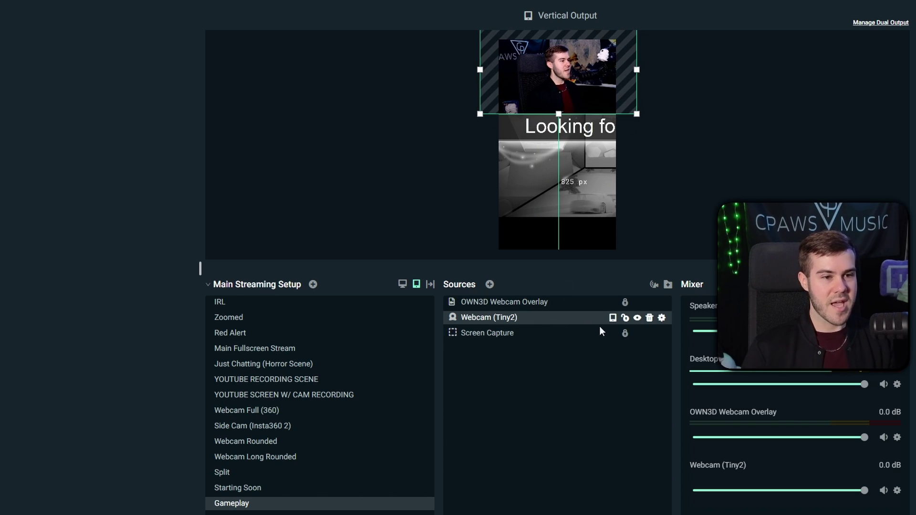
{"action": "left_click", "coordinate": [625, 317]}
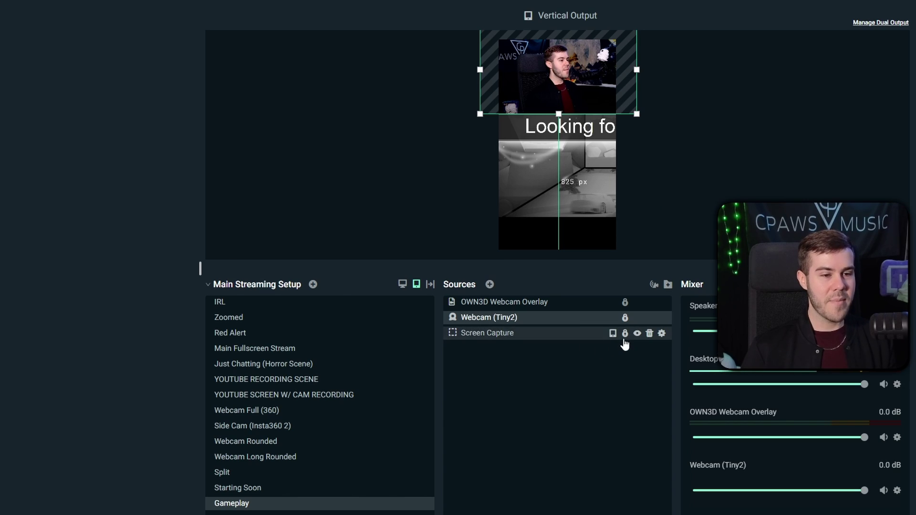
Step: Position the Screen Capture gameplay beneath the webcam on the vertical canvas
{"action": "left_click", "coordinate": [519, 358]}
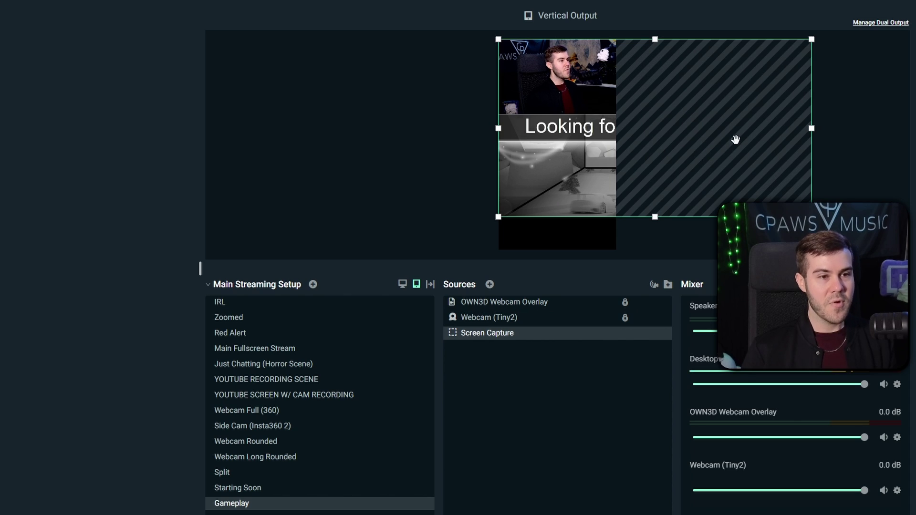
{"action": "left_click_drag", "start_coordinate": [735, 139], "coordinate": [644, 173]}
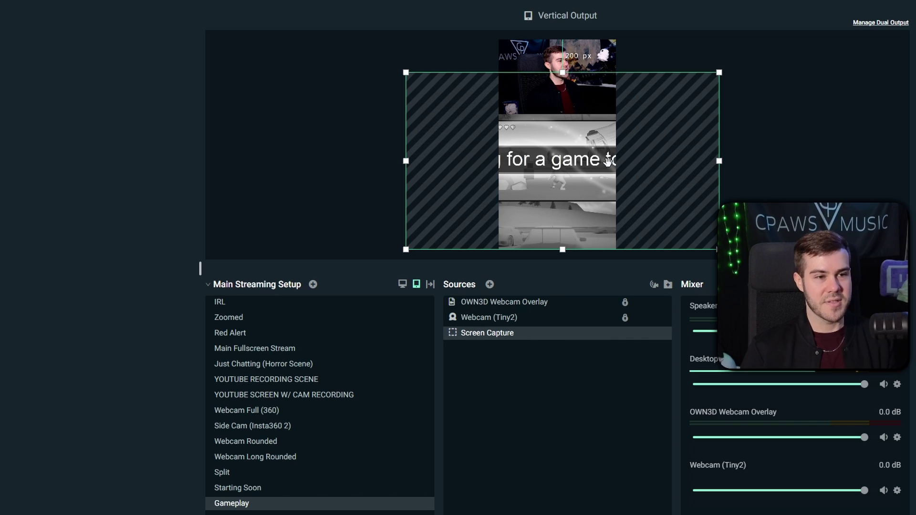
{"action": "mouse_move", "coordinate": [607, 164]}
{"action": "left_mouse_down"}
{"action": "mouse_move", "coordinate": [624, 167]}
{"action": "mouse_move", "coordinate": [590, 169]}
{"action": "left_mouse_up"}
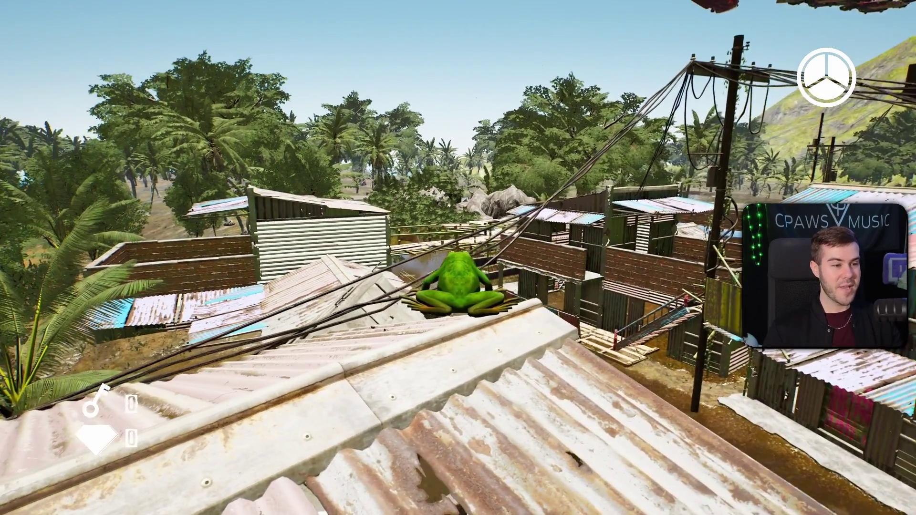
Step: Turn toward the tower gate and hop the frog through it onto the stone benches
{"action": "key", "text": "space"}
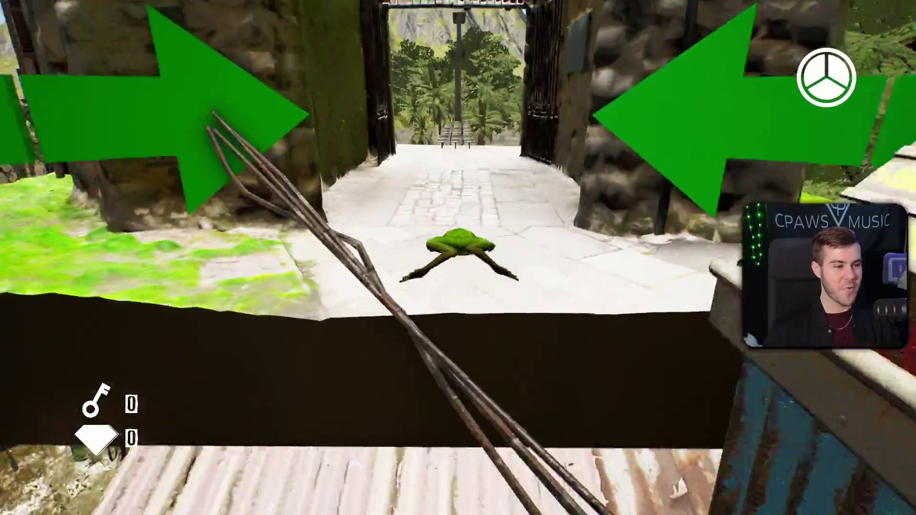
{"action": "key", "text": "w"}
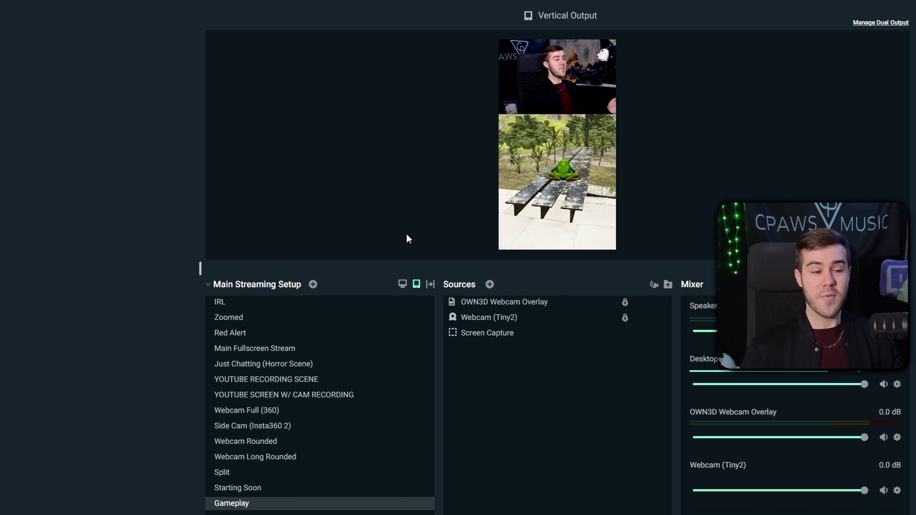
Step: Lower, shrink and centre the gameplay capture under the webcam, then lock Screen Capture
{"action": "left_click", "coordinate": [527, 334]}
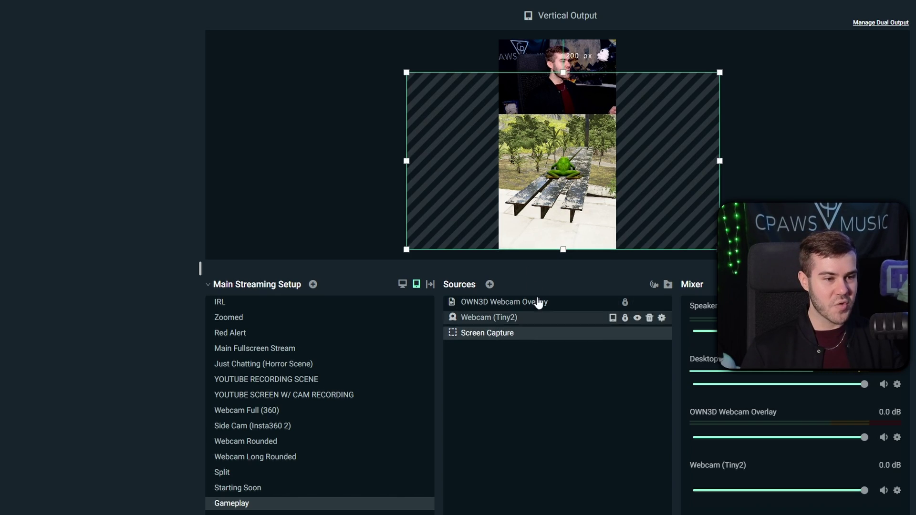
{"action": "left_click_drag", "start_coordinate": [573, 181], "coordinate": [609, 149]}
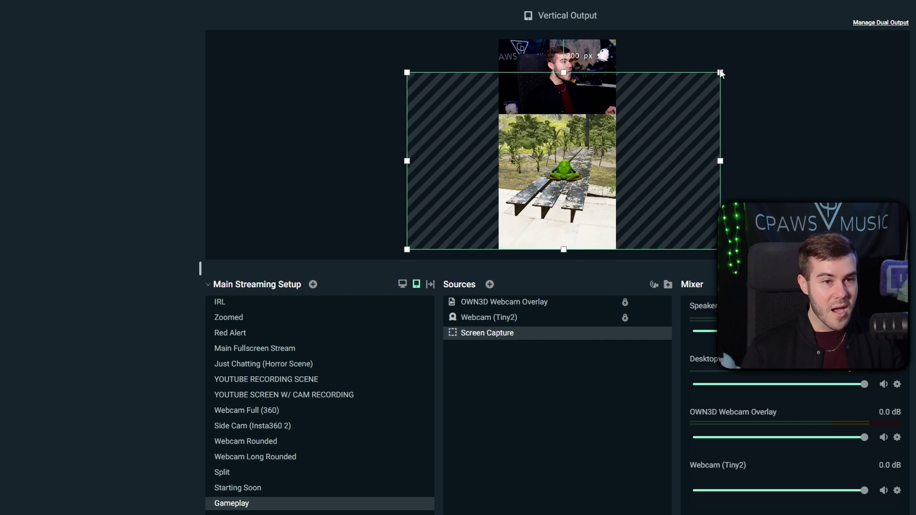
{"action": "left_click_drag", "start_coordinate": [720, 73], "coordinate": [630, 112]}
{"action": "left_click_drag", "start_coordinate": [542, 175], "coordinate": [613, 187]}
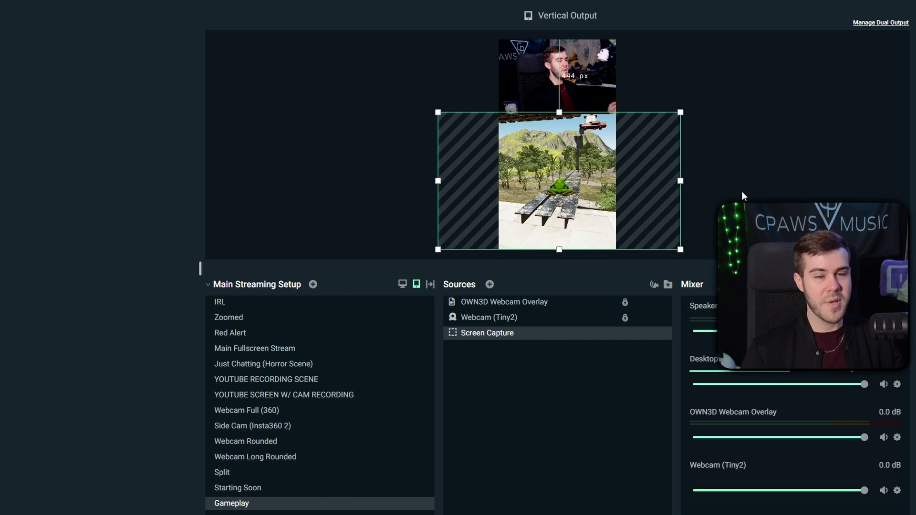
{"action": "left_click", "coordinate": [746, 190]}
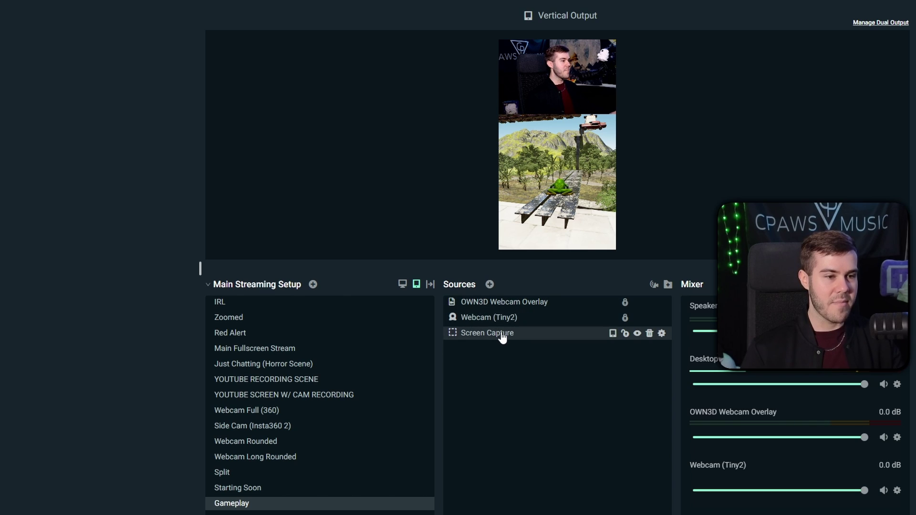
{"action": "left_click", "coordinate": [533, 336]}
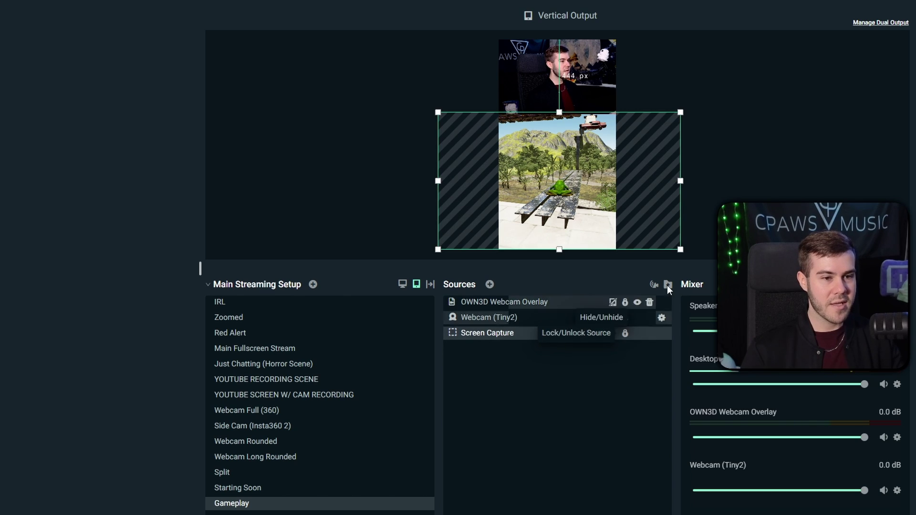
{"action": "left_click", "coordinate": [625, 334]}
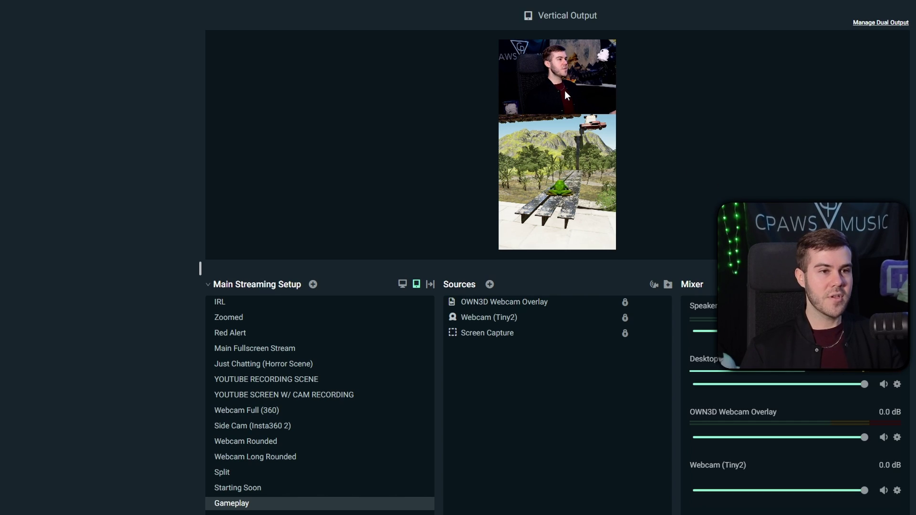
Step: Show the Horizontal and Vertical previews together and switch to the IRL scene
{"action": "left_click", "coordinate": [402, 287]}
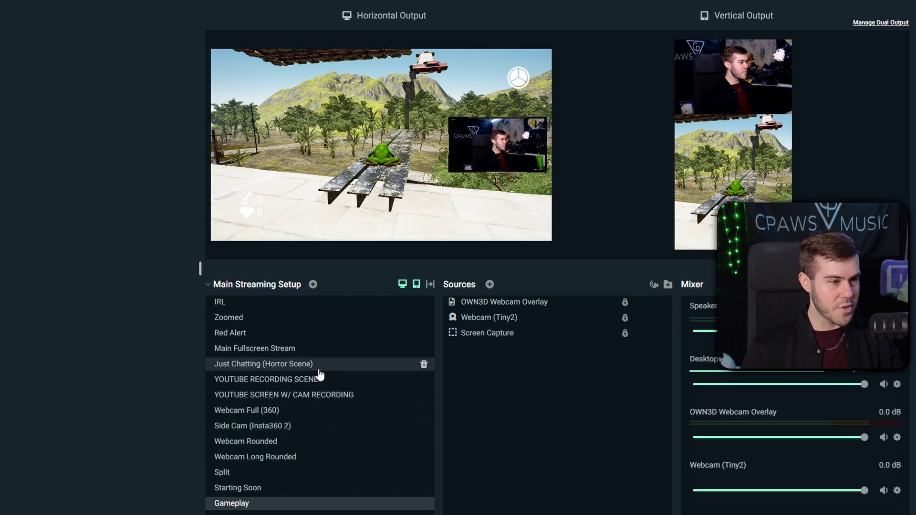
{"action": "left_click", "coordinate": [320, 305]}
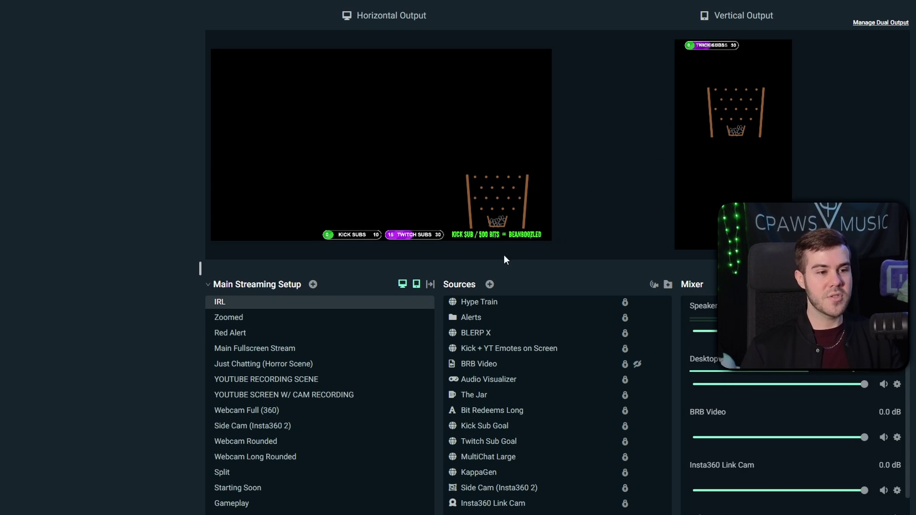
Step: Toggle the horizontal preview off and back on, then return to the Gameplay scene
{"action": "left_click", "coordinate": [403, 285]}
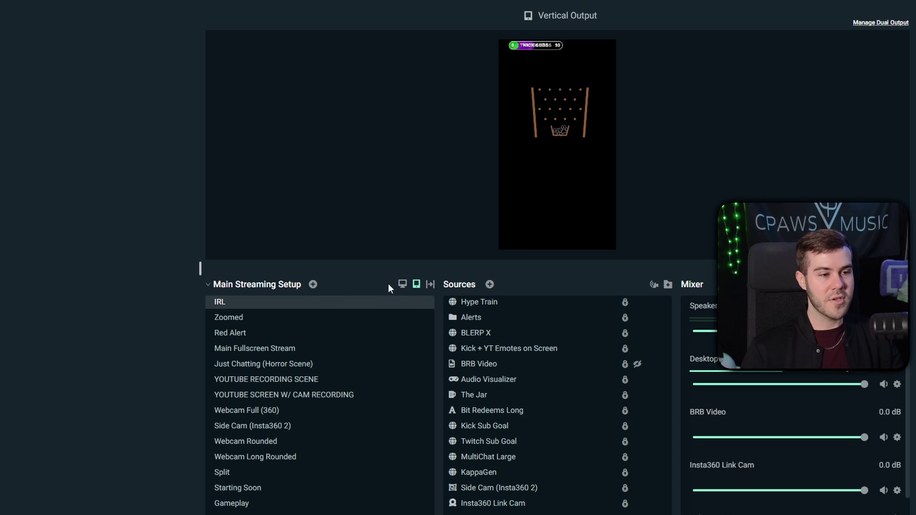
{"action": "left_click", "coordinate": [402, 284]}
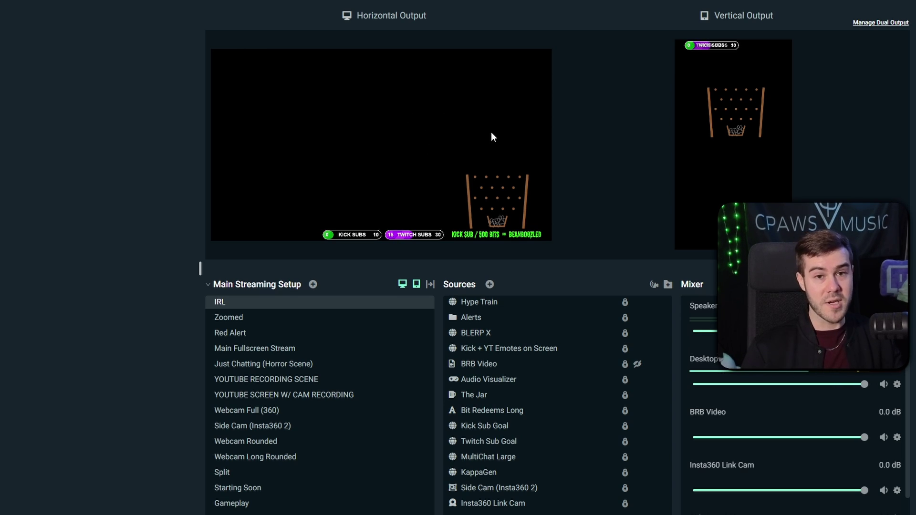
{"action": "left_click", "coordinate": [282, 504]}
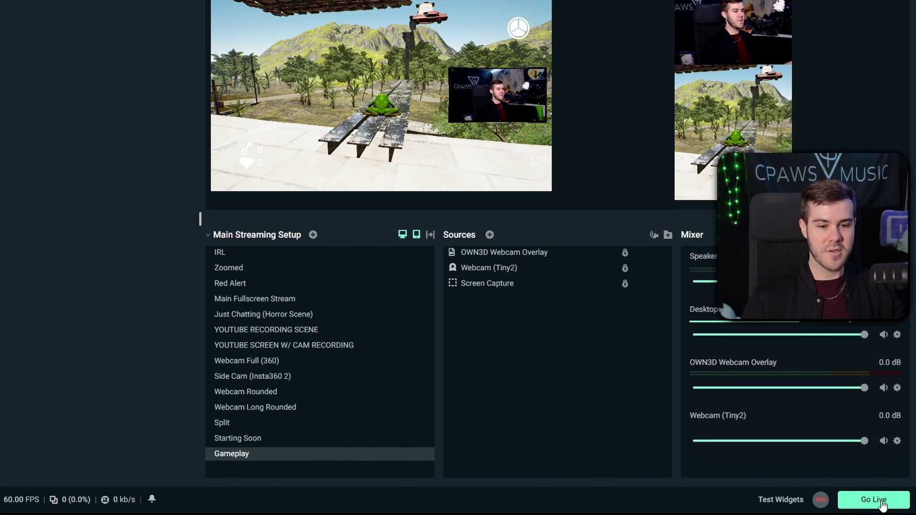
Step: In Go Live, enable YouTube, disable Kick, and turn on Show Advanced Settings
{"action": "left_click", "coordinate": [881, 502]}
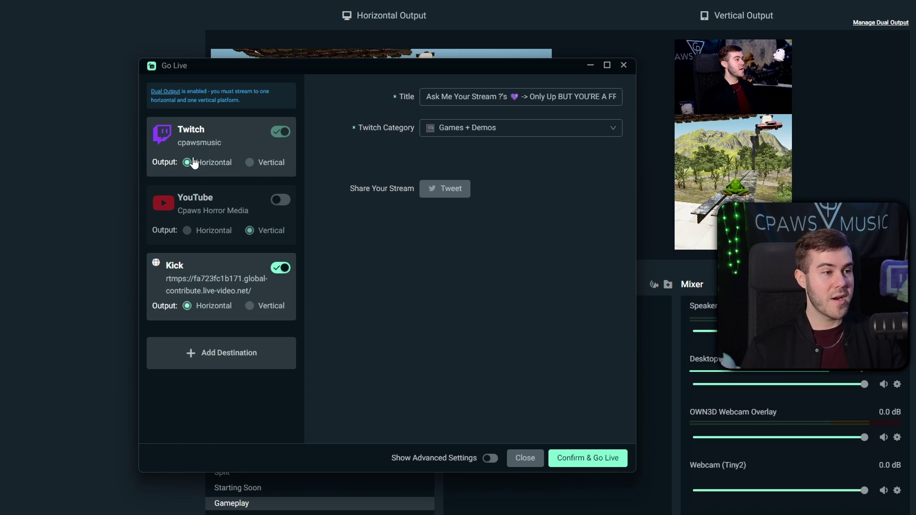
{"action": "left_click", "coordinate": [279, 200]}
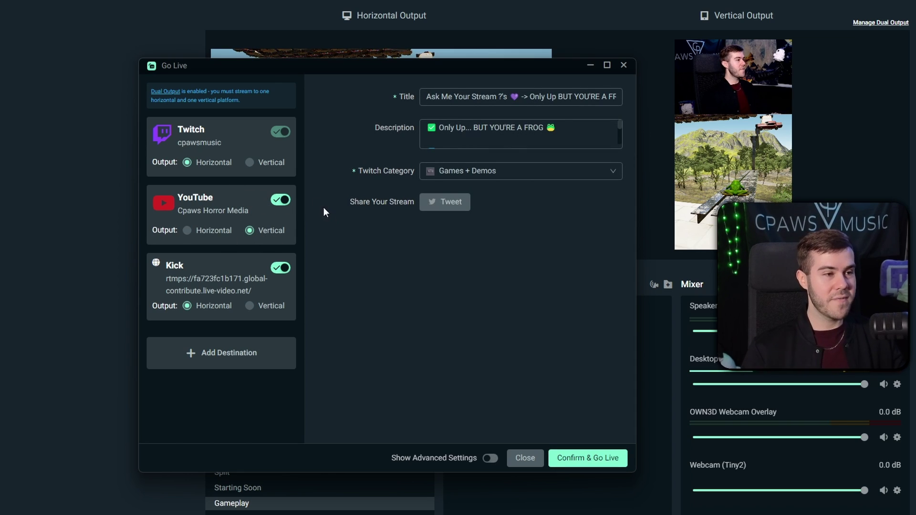
{"action": "left_click", "coordinate": [283, 268]}
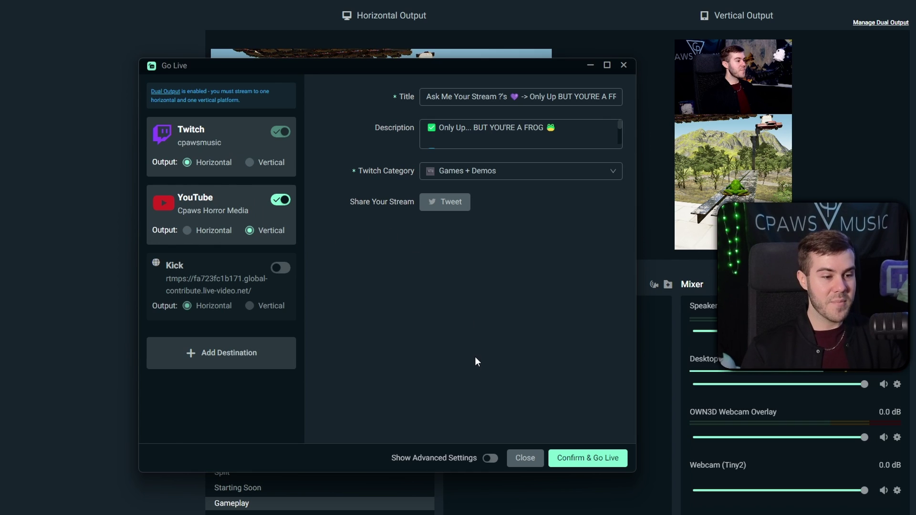
{"action": "left_click", "coordinate": [491, 459]}
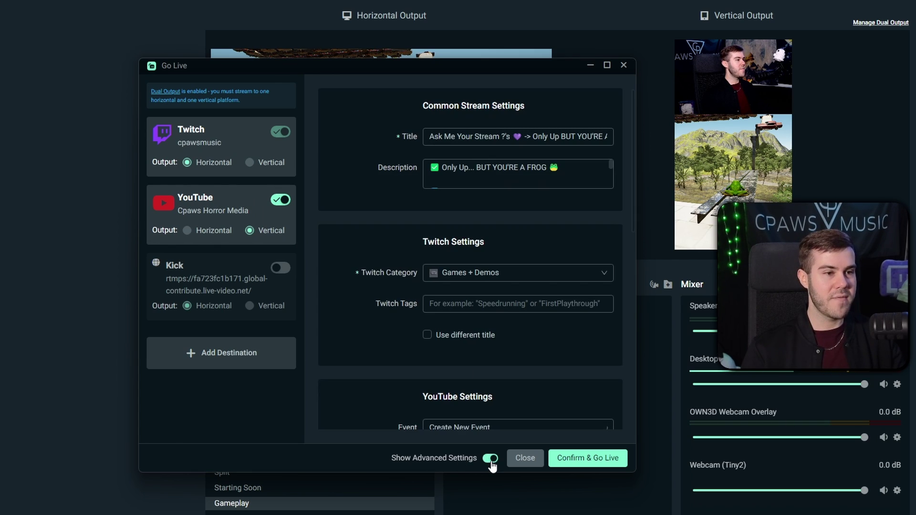
Step: Review the YouTube settings, keeping the event as Create New Event (Public, Gaming, Ultra low-latency)
{"action": "triple_click", "coordinate": [428, 136]}
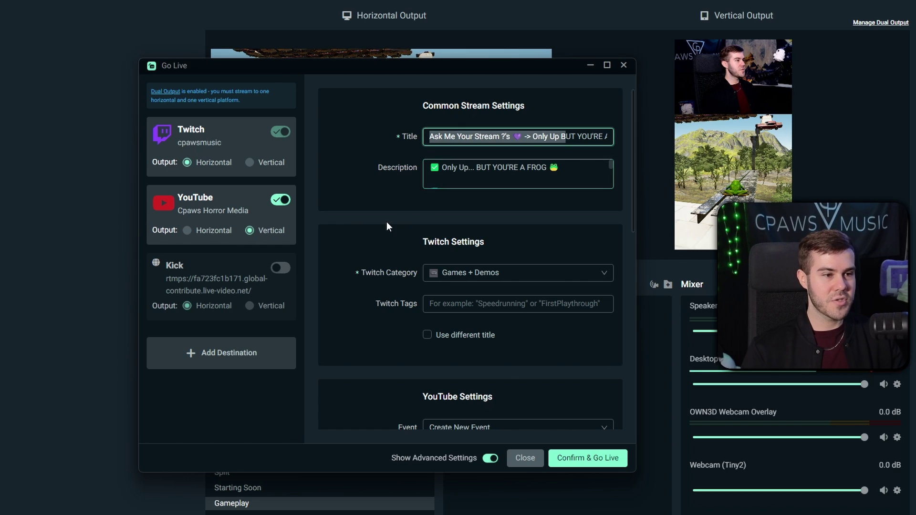
{"action": "scroll", "coordinate": [466, 177], "scroll_direction": "down", "scroll_amount": 3}
{"action": "scroll", "coordinate": [462, 164], "scroll_direction": "down", "scroll_amount": 3}
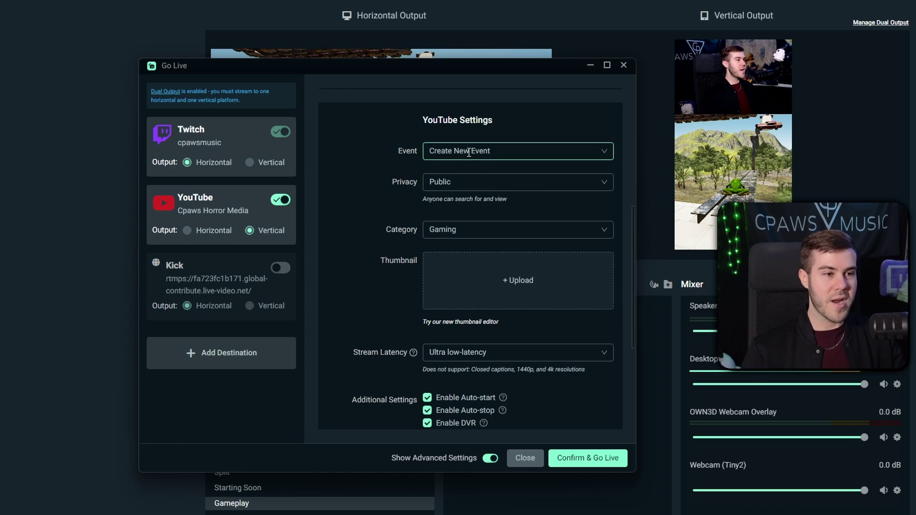
{"action": "left_click", "coordinate": [465, 151]}
{"action": "left_click", "coordinate": [472, 185]}
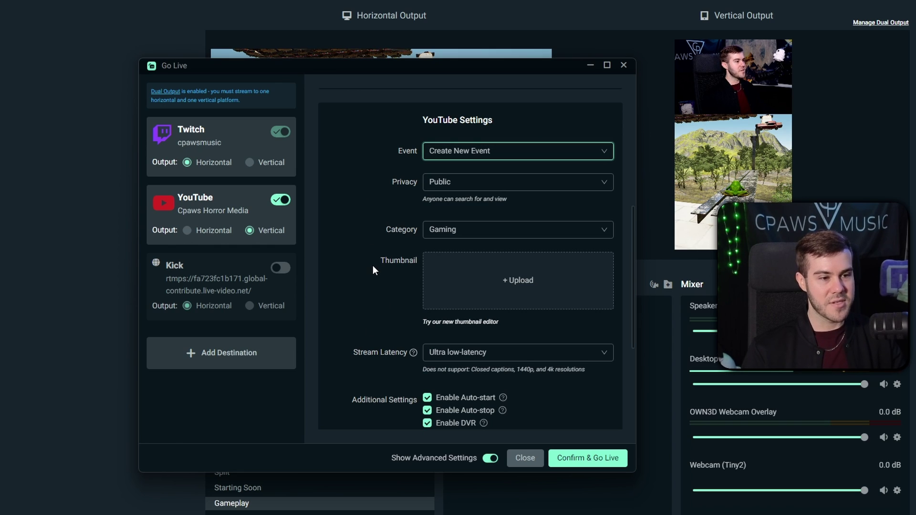
{"action": "scroll", "coordinate": [373, 265], "scroll_direction": "down", "scroll_amount": 2}
{"action": "scroll", "coordinate": [373, 262], "scroll_direction": "up", "scroll_amount": 3}
{"action": "scroll", "coordinate": [373, 262], "scroll_direction": "up", "scroll_amount": 1}
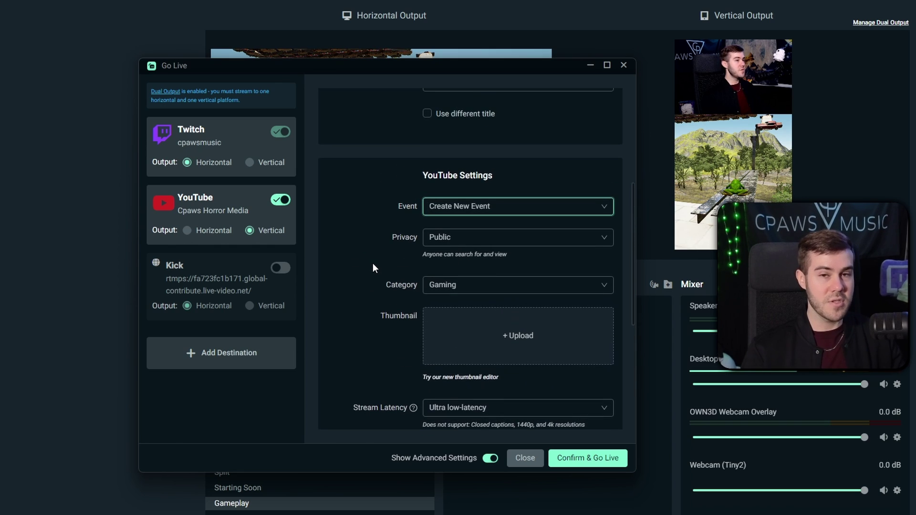
{"action": "scroll", "coordinate": [377, 260], "scroll_direction": "up", "scroll_amount": 1}
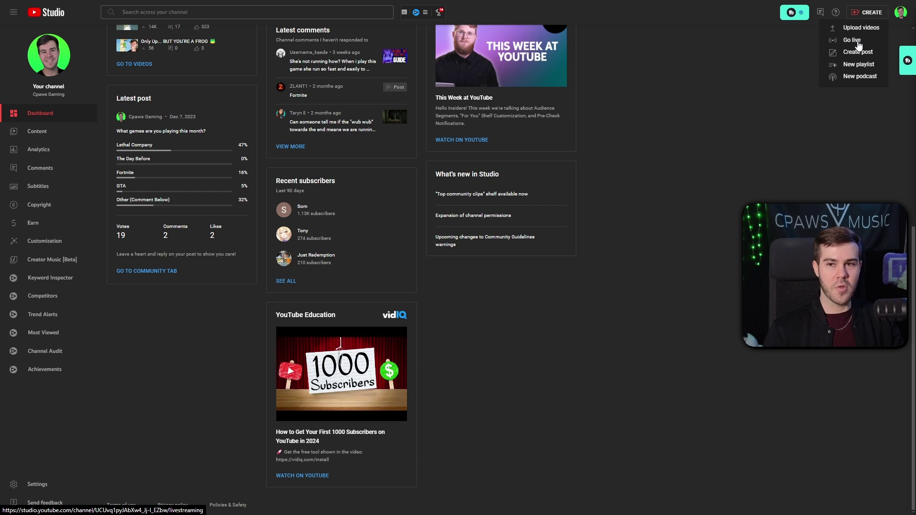
Step: Open YouTube Studio's live streaming area
{"action": "left_click", "coordinate": [852, 40]}
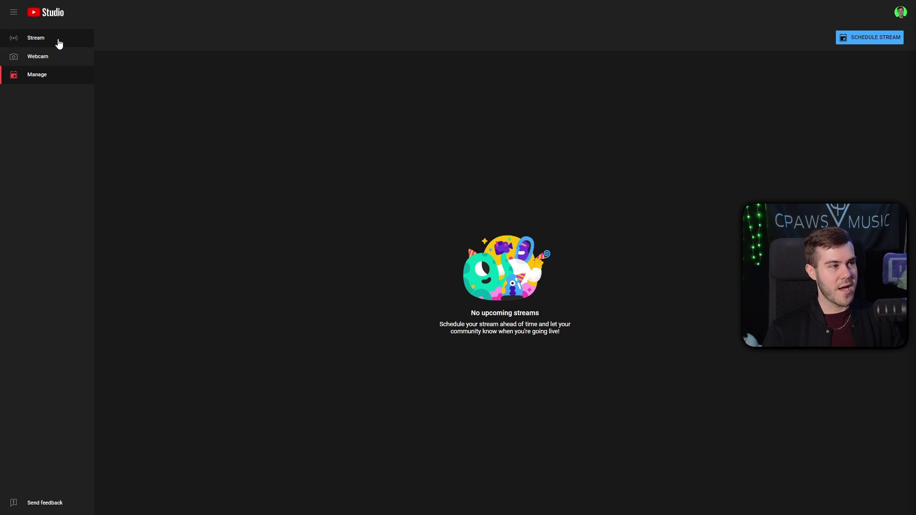
Step: Open the stream control room and look over the stream title
{"action": "left_click", "coordinate": [53, 42]}
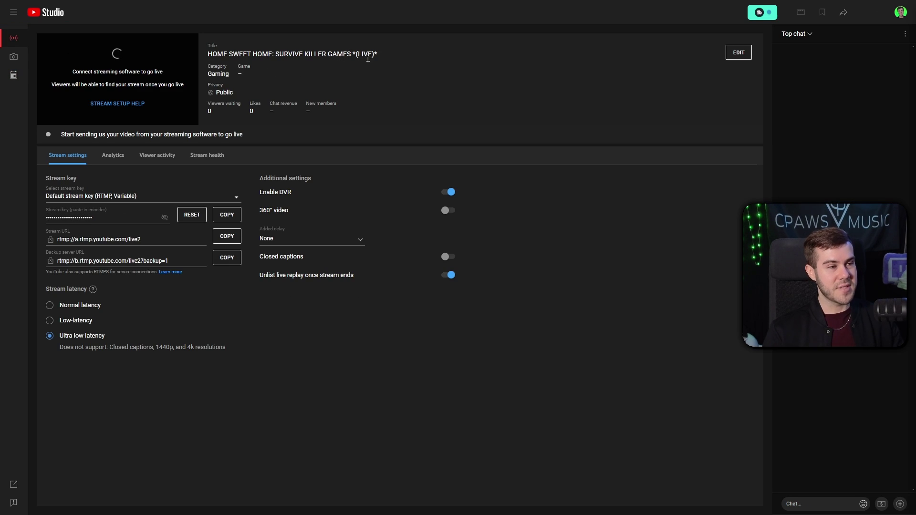
{"action": "left_click_drag", "start_coordinate": [209, 56], "coordinate": [388, 59]}
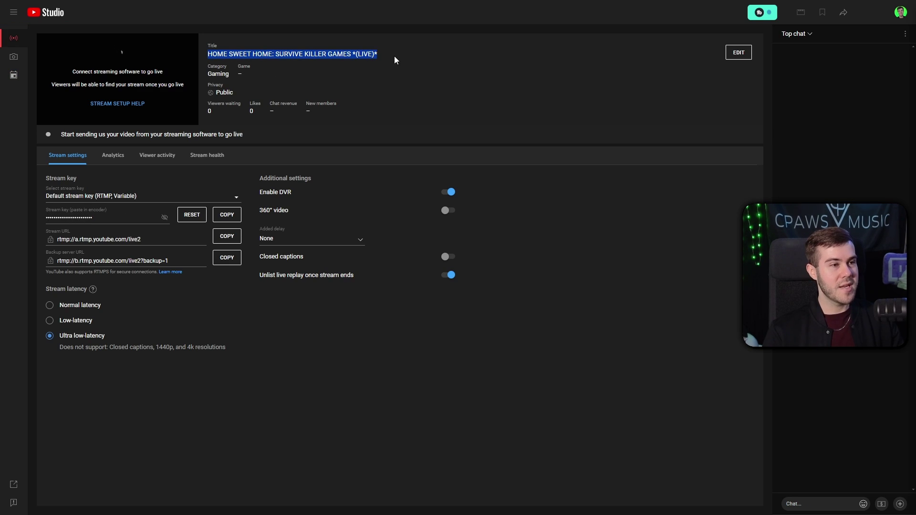
{"action": "left_click", "coordinate": [348, 75]}
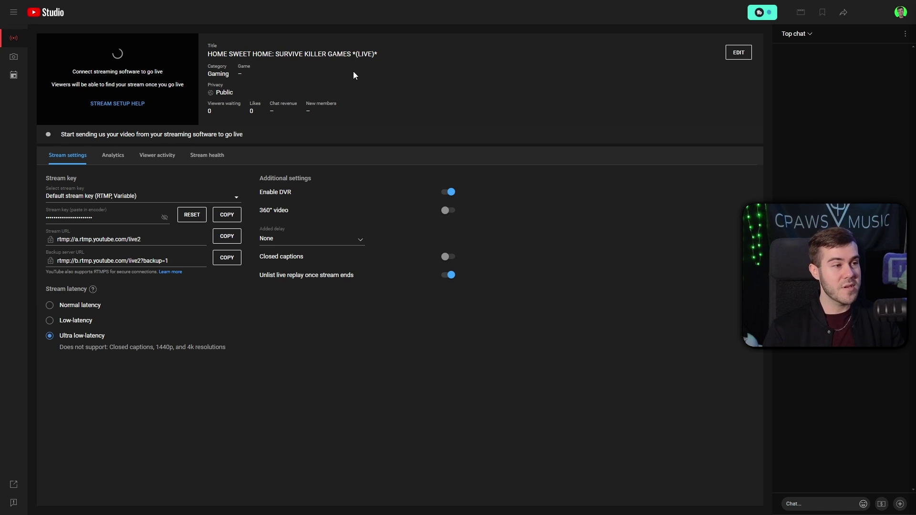
Step: Browse the stream's Details and Customization settings, then cancel without saving
{"action": "left_click", "coordinate": [738, 53]}
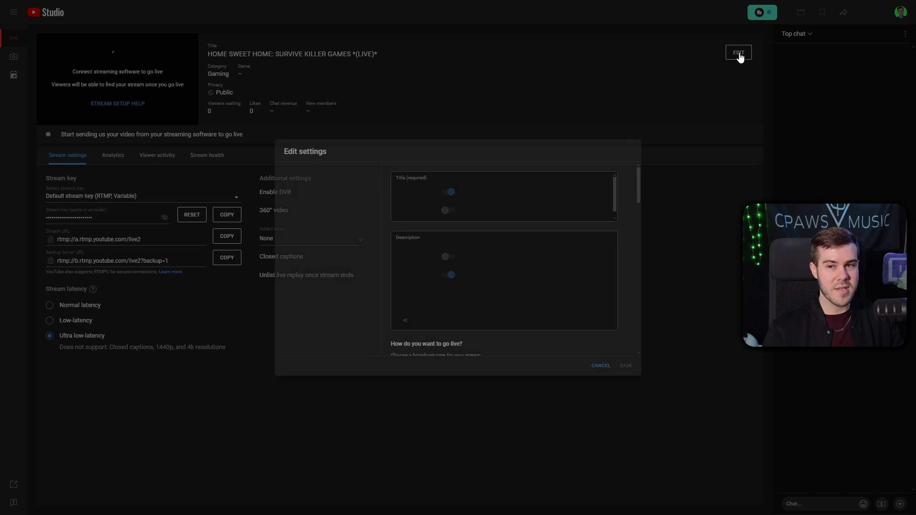
{"action": "scroll", "coordinate": [465, 298], "scroll_direction": "down", "scroll_amount": 10}
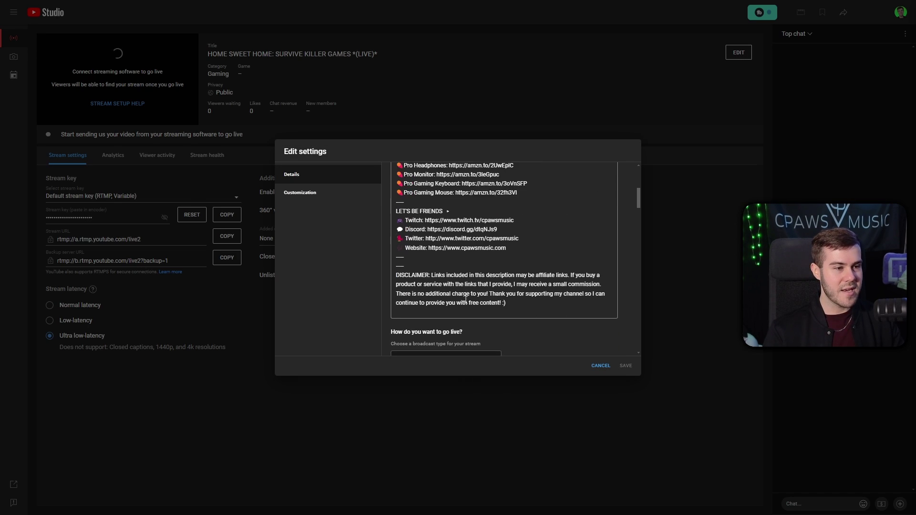
{"action": "scroll", "coordinate": [484, 276], "scroll_direction": "down", "scroll_amount": 15}
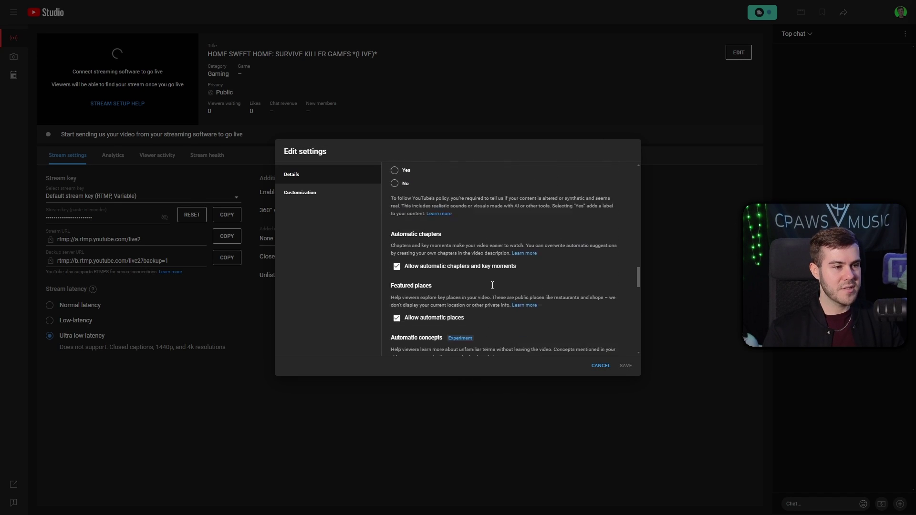
{"action": "scroll", "coordinate": [492, 289], "scroll_direction": "down", "scroll_amount": 3}
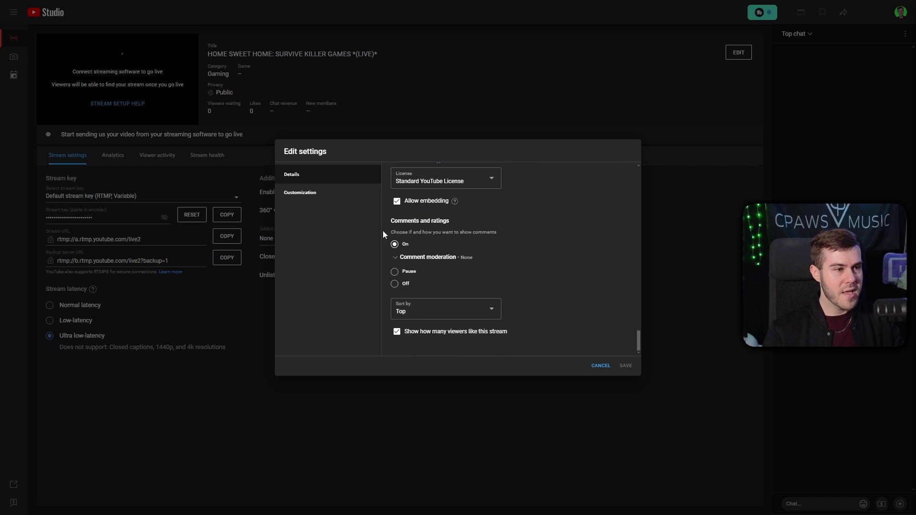
{"action": "left_click", "coordinate": [323, 198]}
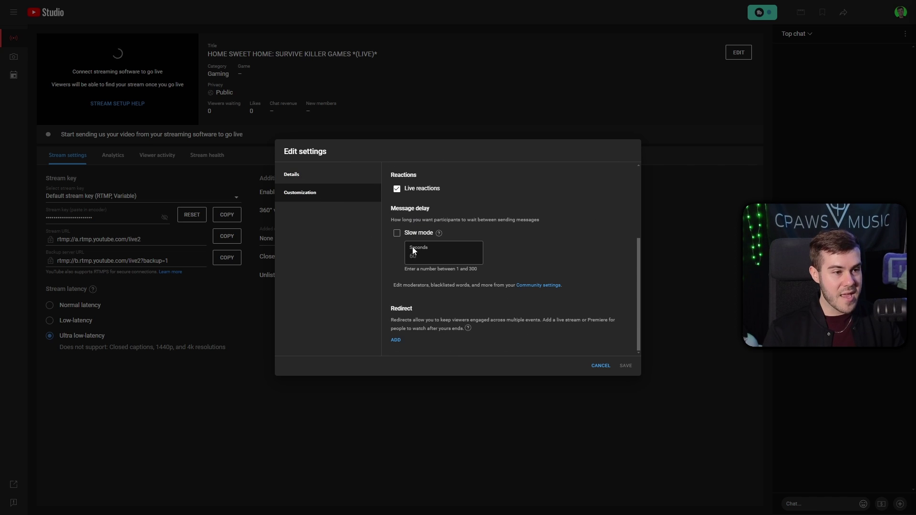
{"action": "left_click", "coordinate": [600, 366]}
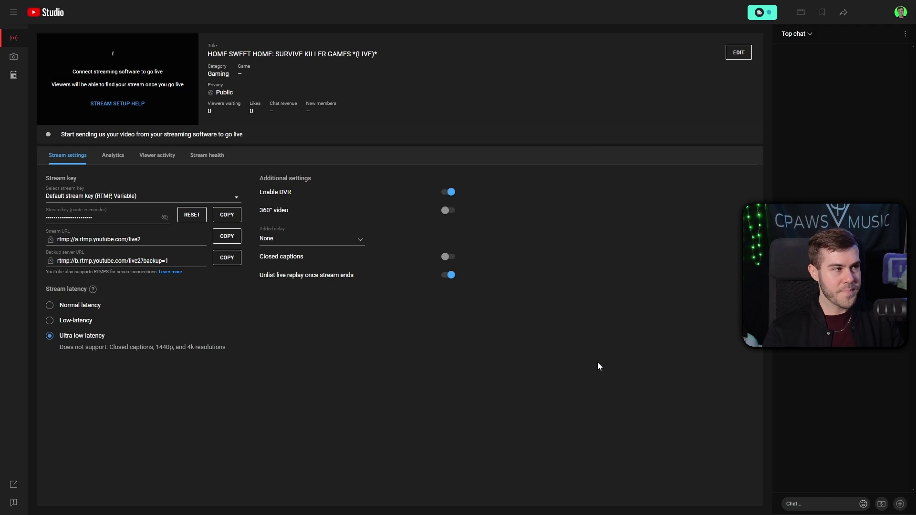
Step: From the upcoming streams list, schedule a new stream using Create New instead of reusing settings
{"action": "left_click", "coordinate": [14, 77]}
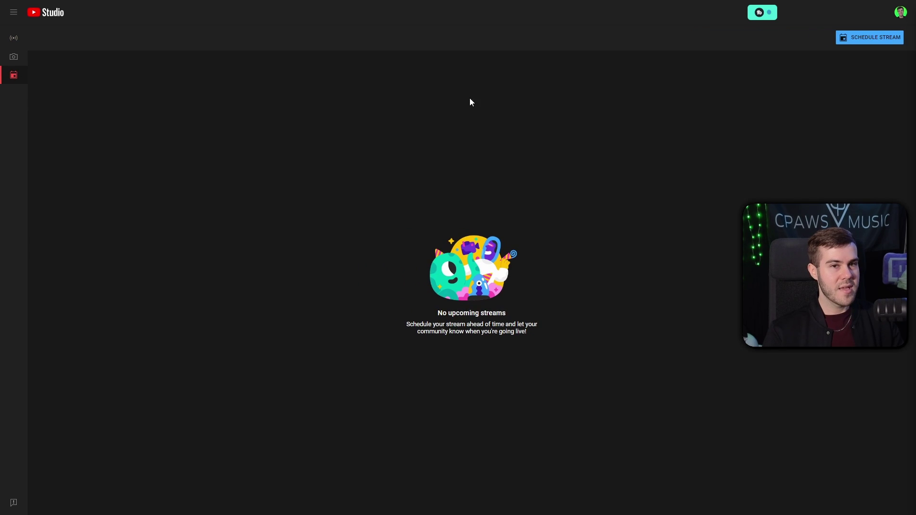
{"action": "left_click", "coordinate": [873, 43]}
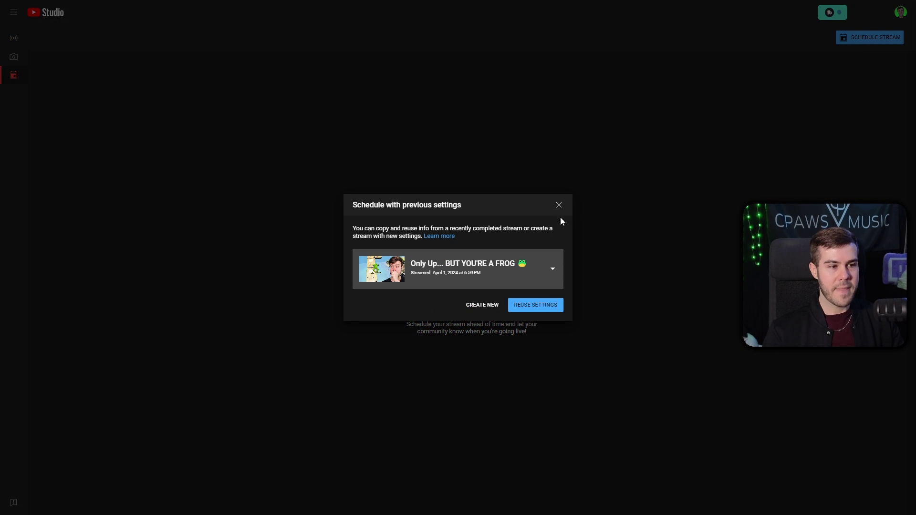
{"action": "left_click", "coordinate": [549, 271]}
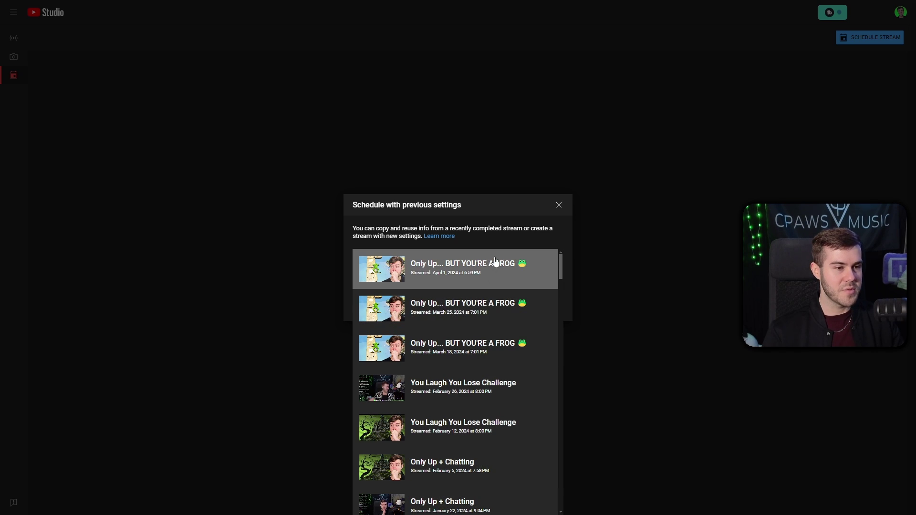
{"action": "left_click", "coordinate": [503, 271]}
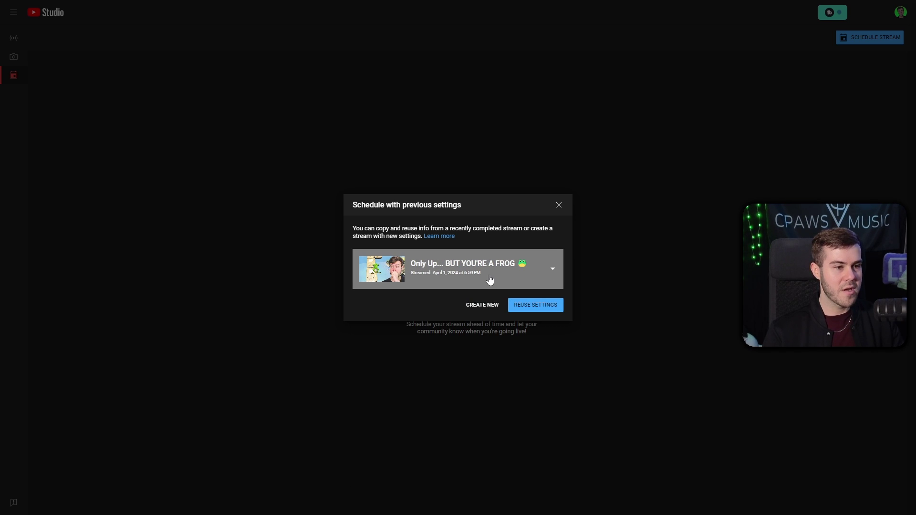
{"action": "left_click", "coordinate": [484, 305]}
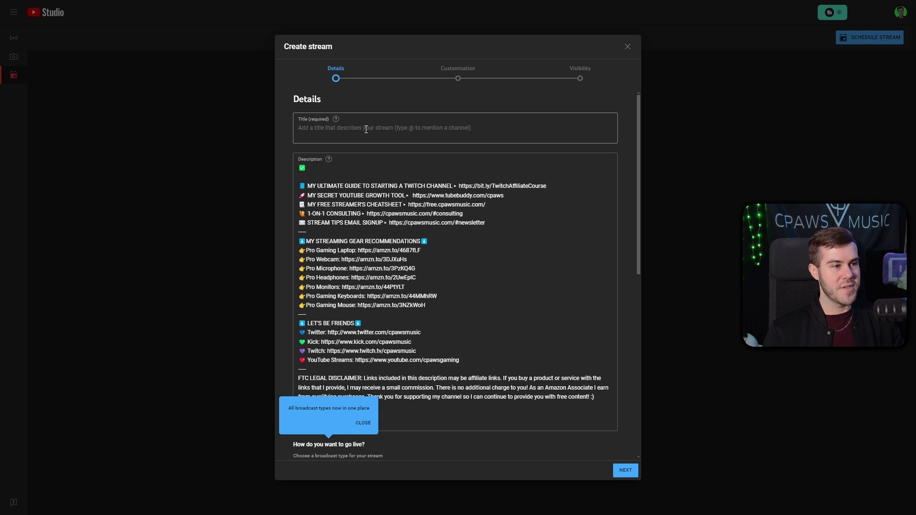
Step: Title the stream 'New Event' and review its Details: Streaming software, Gaming, not made for kids
{"action": "type", "text": "New Event"}
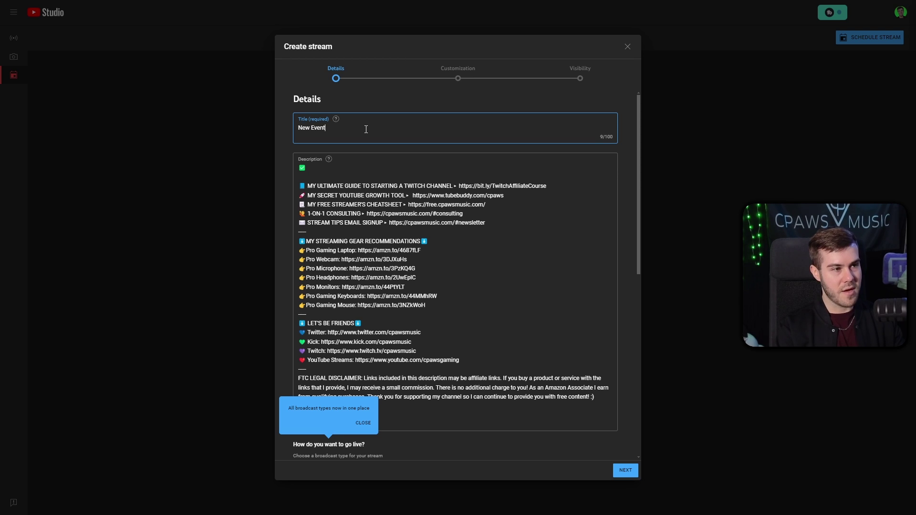
{"action": "scroll", "coordinate": [398, 200], "scroll_direction": "down", "scroll_amount": 2}
{"action": "left_click", "coordinate": [362, 328]}
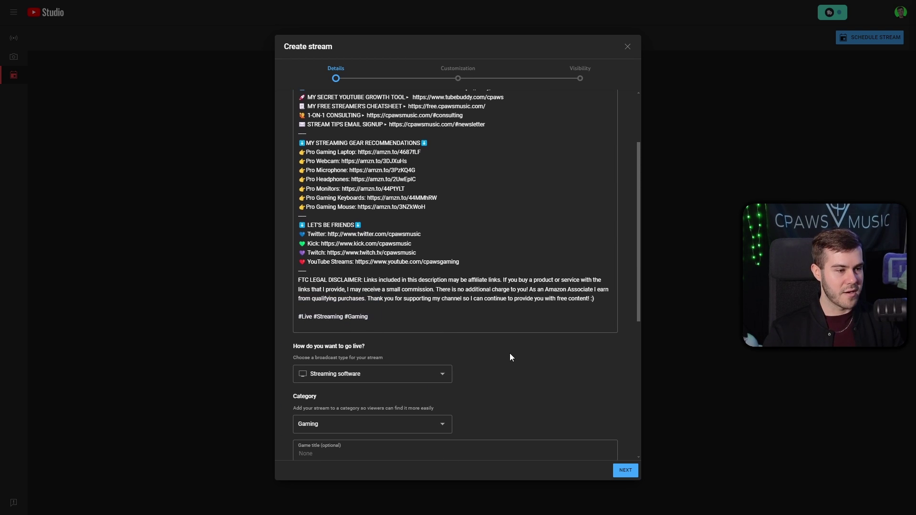
{"action": "scroll", "coordinate": [509, 358], "scroll_direction": "down", "scroll_amount": 3}
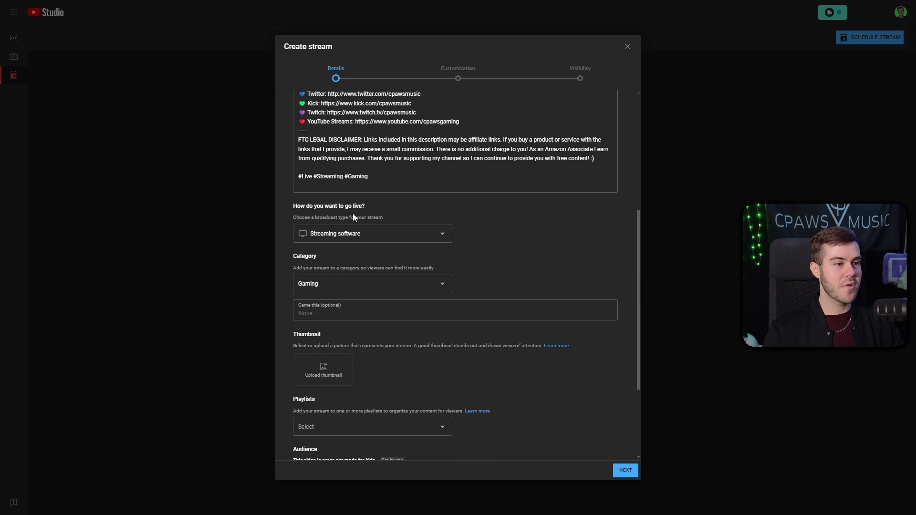
{"action": "scroll", "coordinate": [362, 234], "scroll_direction": "down", "scroll_amount": 2}
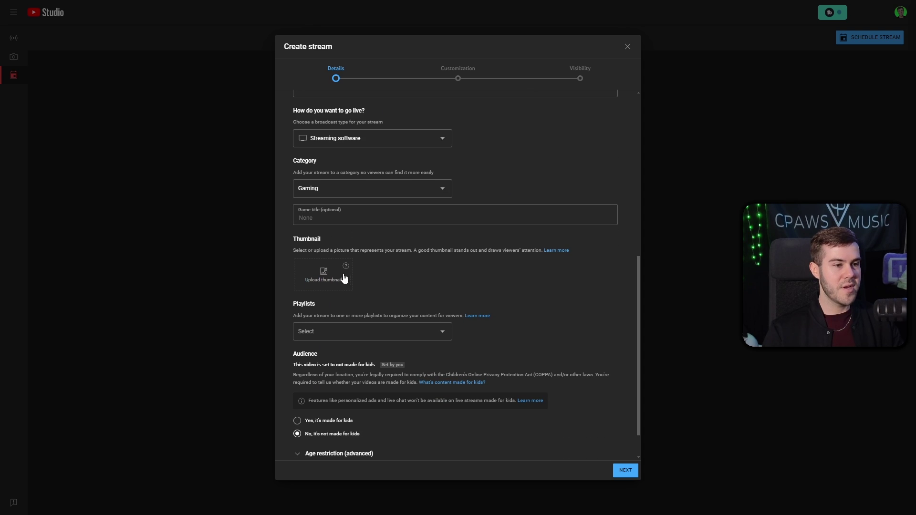
{"action": "scroll", "coordinate": [371, 264], "scroll_direction": "down", "scroll_amount": 1}
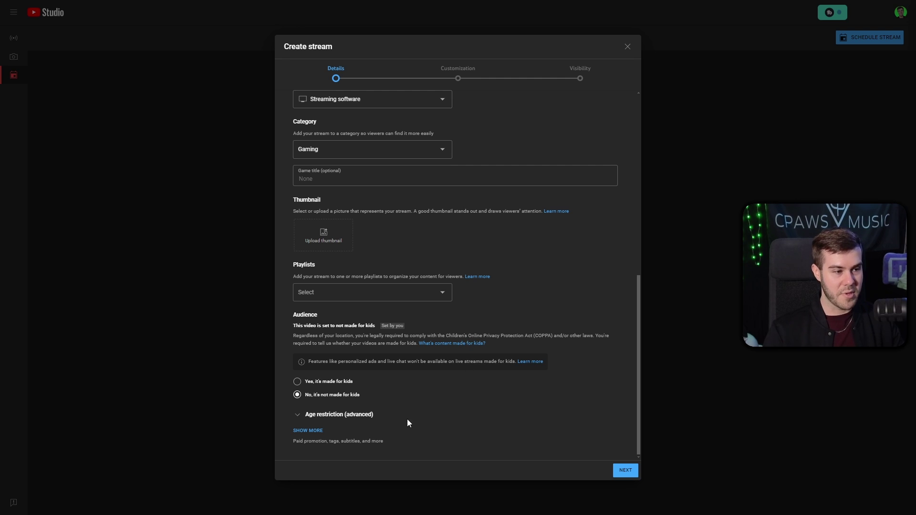
Step: Advance through Customization and Visibility, keeping Public for Apr 3, 2024, 4:17 PM, and finish
{"action": "left_click", "coordinate": [618, 471]}
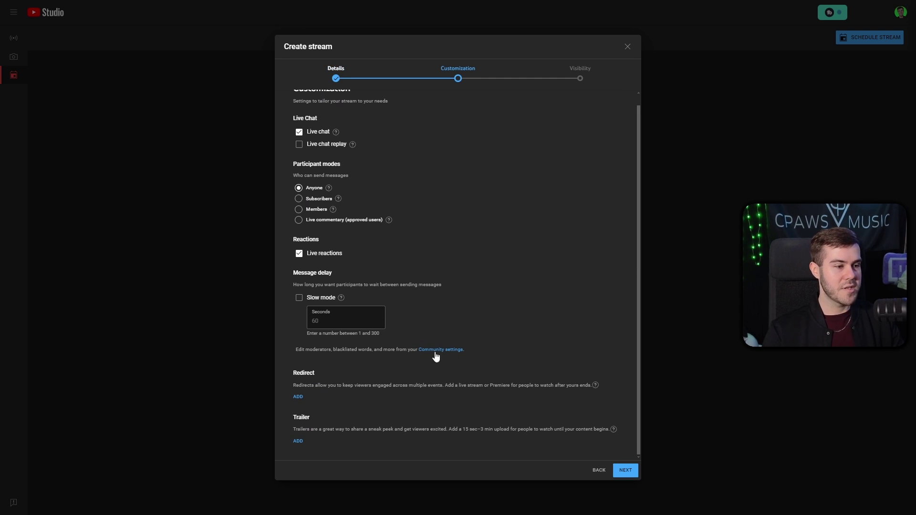
{"action": "left_click", "coordinate": [626, 471]}
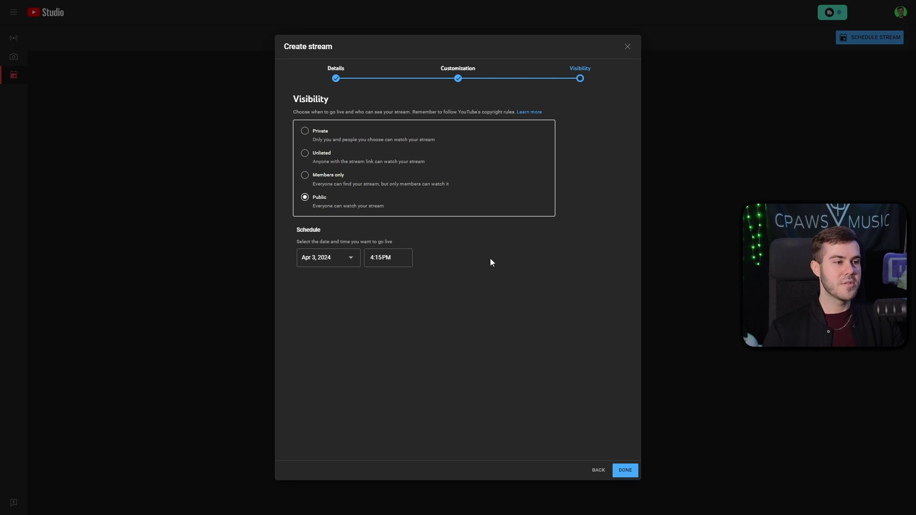
{"action": "left_click", "coordinate": [626, 470]}
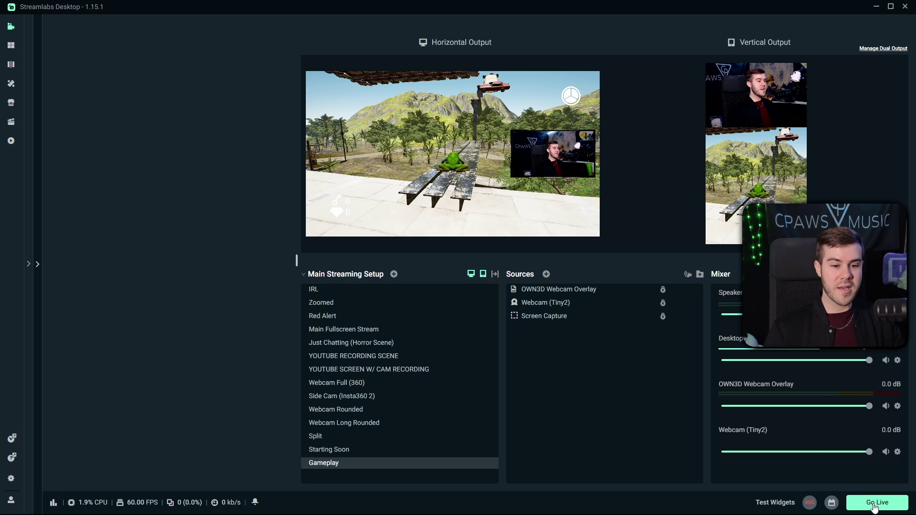
Step: Start the go-live setup with Kick excluded and the advanced per-platform settings shown
{"action": "left_click", "coordinate": [875, 504]}
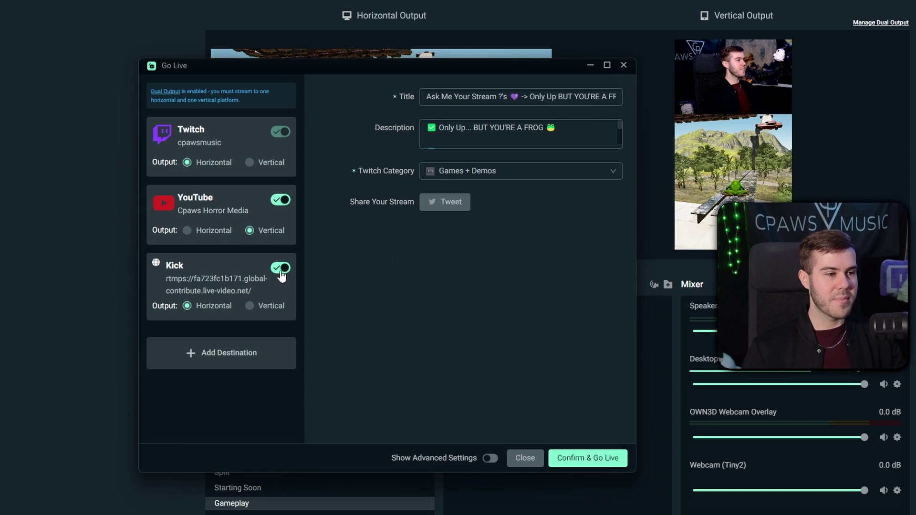
{"action": "left_click", "coordinate": [366, 262]}
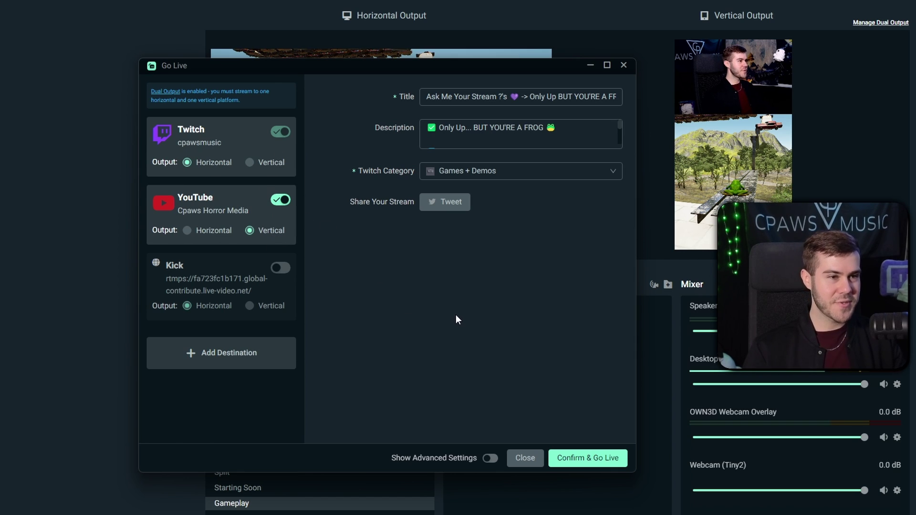
{"action": "left_click", "coordinate": [490, 459]}
Step: Attach the YouTube vertical stream to the scheduled New Event and start streaming
{"action": "scroll", "coordinate": [521, 358], "scroll_direction": "down", "scroll_amount": 5}
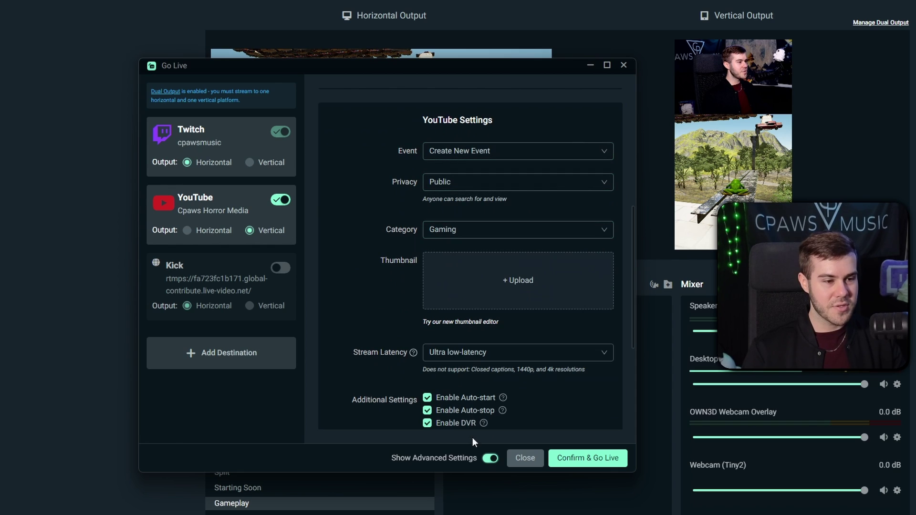
{"action": "left_click", "coordinate": [484, 155]}
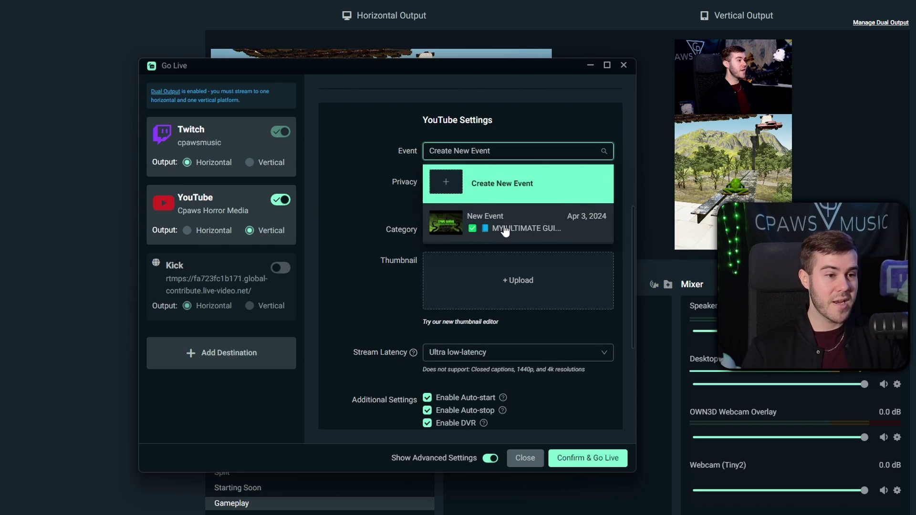
{"action": "left_click", "coordinate": [511, 229]}
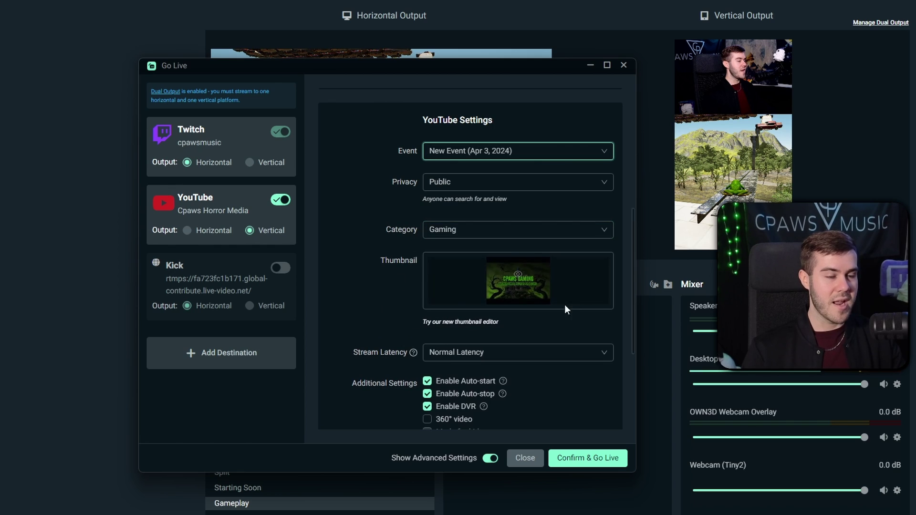
{"action": "scroll", "coordinate": [385, 297], "scroll_direction": "down", "scroll_amount": 2}
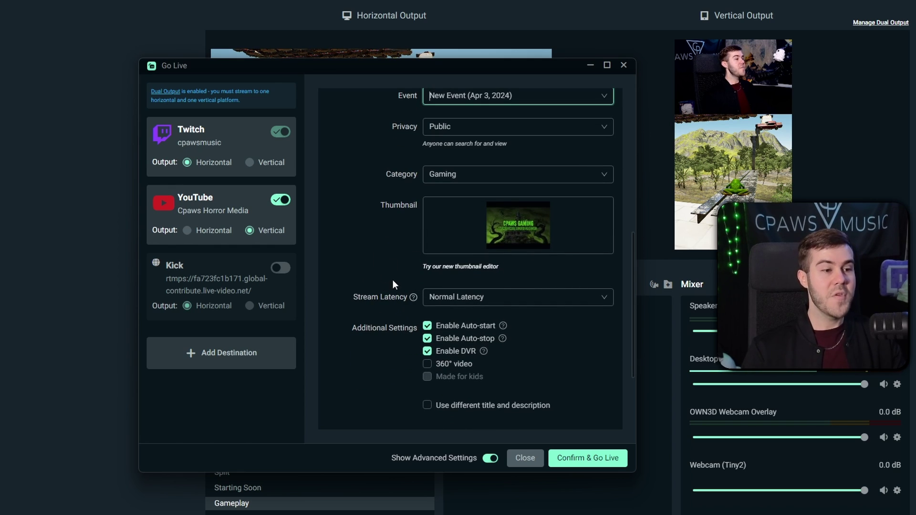
{"action": "scroll", "coordinate": [375, 288], "scroll_direction": "down", "scroll_amount": 4}
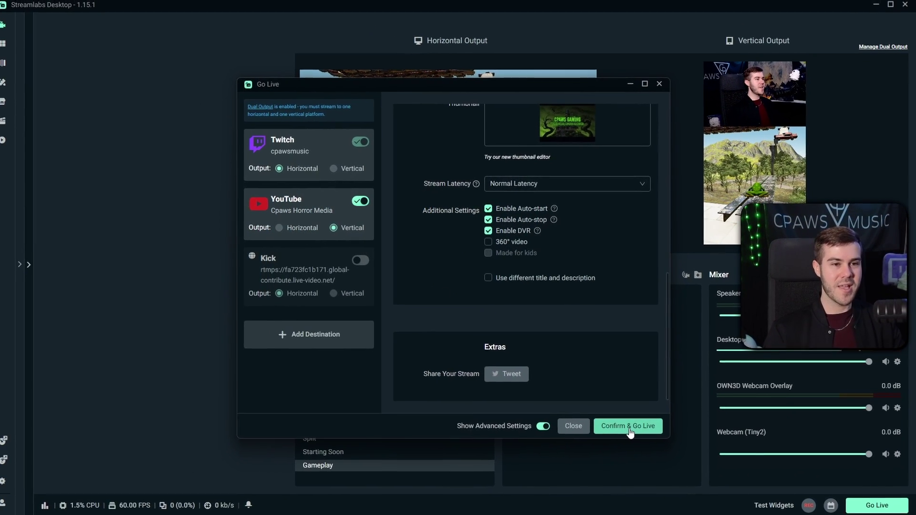
{"action": "left_click", "coordinate": [631, 427]}
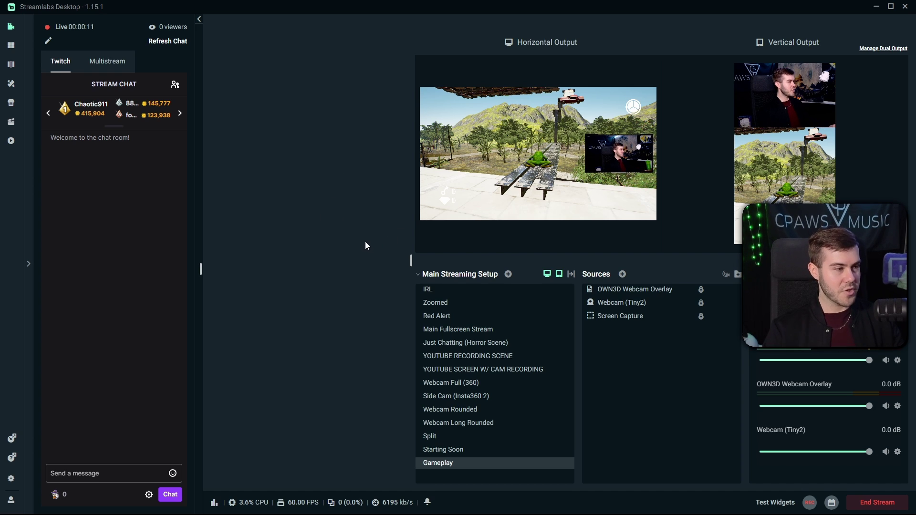
Step: View YouTube Studio's vertical webcam-over-gameplay preview full screen, restore it, then pause it
{"action": "key", "text": "alt+Tab"}
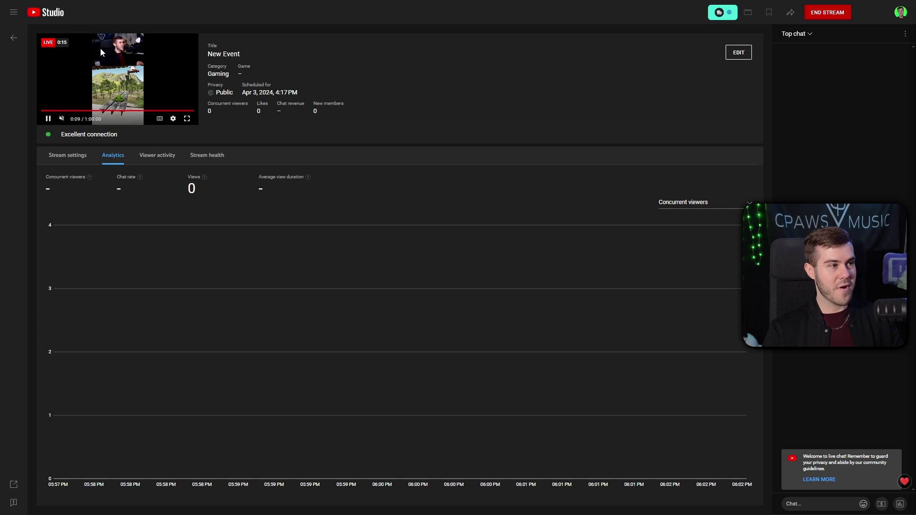
{"action": "left_click", "coordinate": [187, 118]}
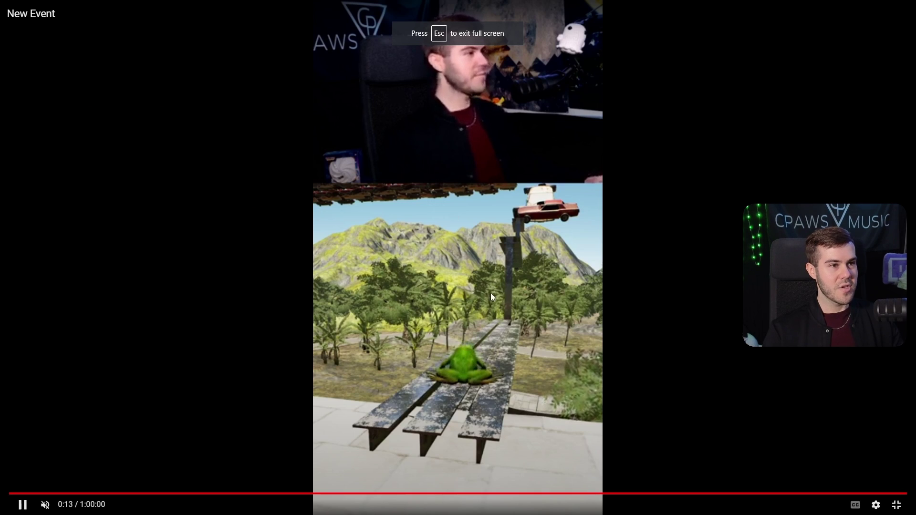
{"action": "left_click", "coordinate": [897, 506]}
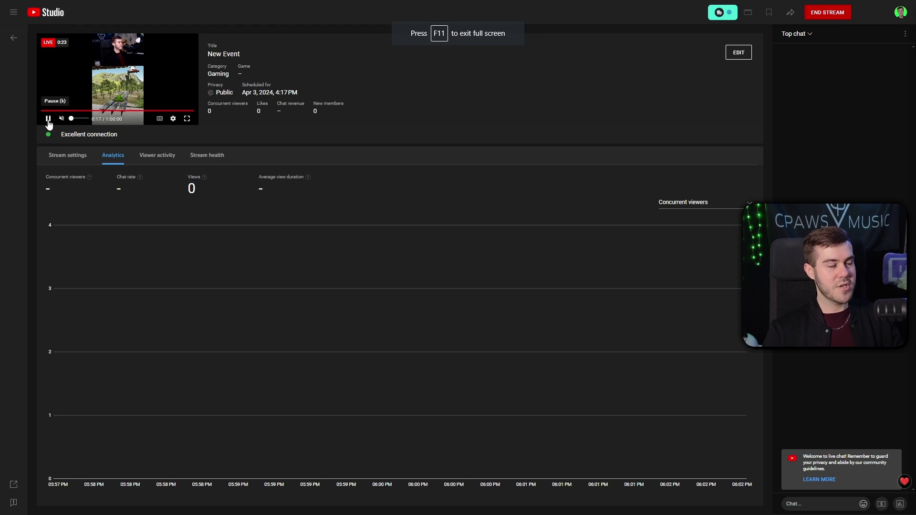
{"action": "left_click", "coordinate": [48, 119]}
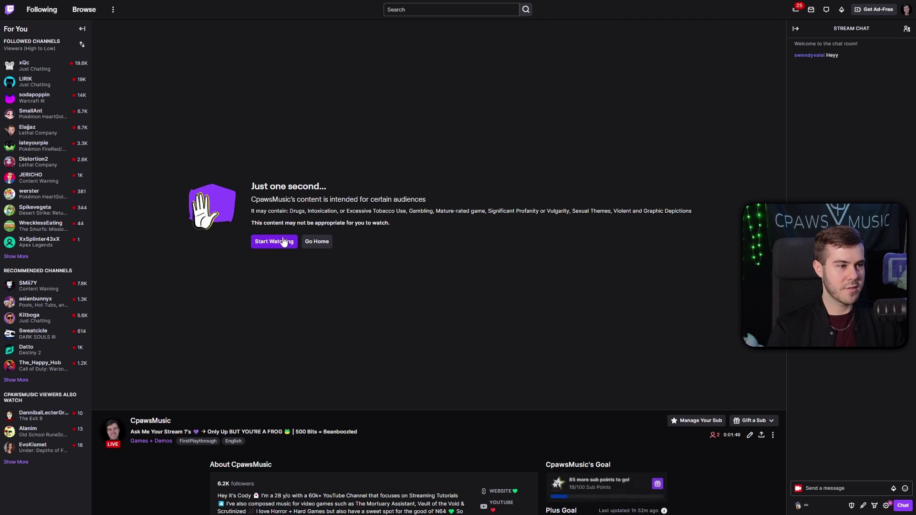
Step: Get past Twitch's age warning, then pause and resume the horizontal live stream
{"action": "left_click", "coordinate": [279, 239]}
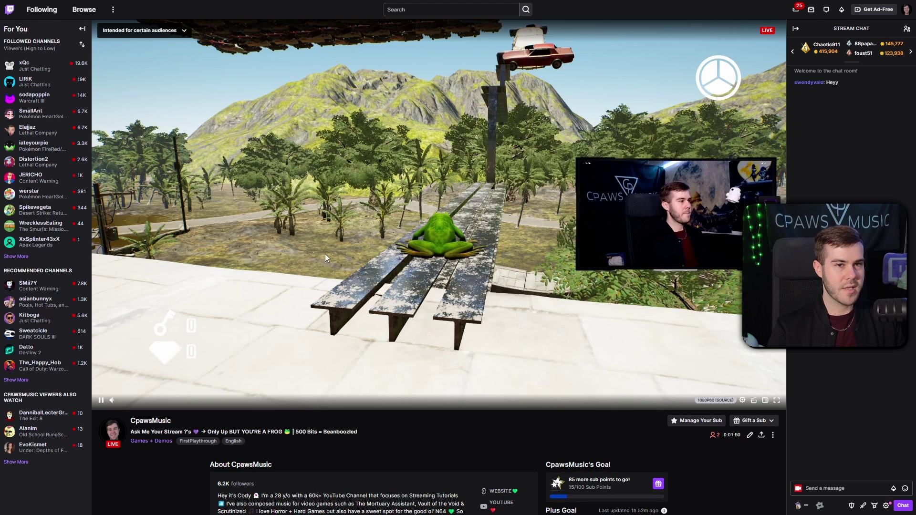
{"action": "left_click", "coordinate": [101, 401]}
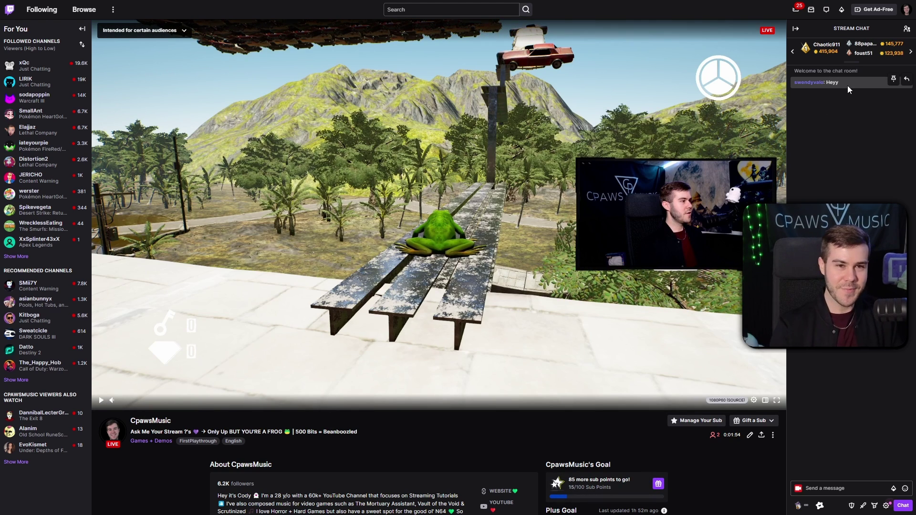
{"action": "left_click", "coordinate": [101, 399]}
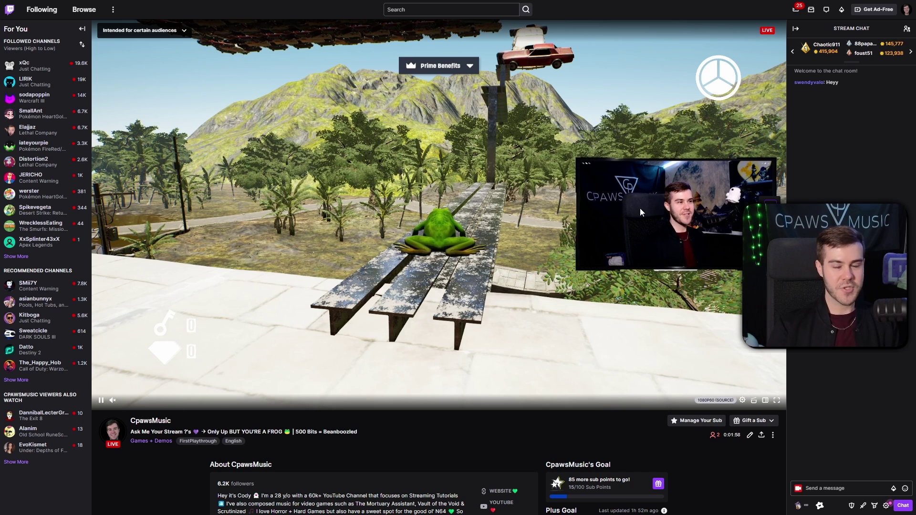